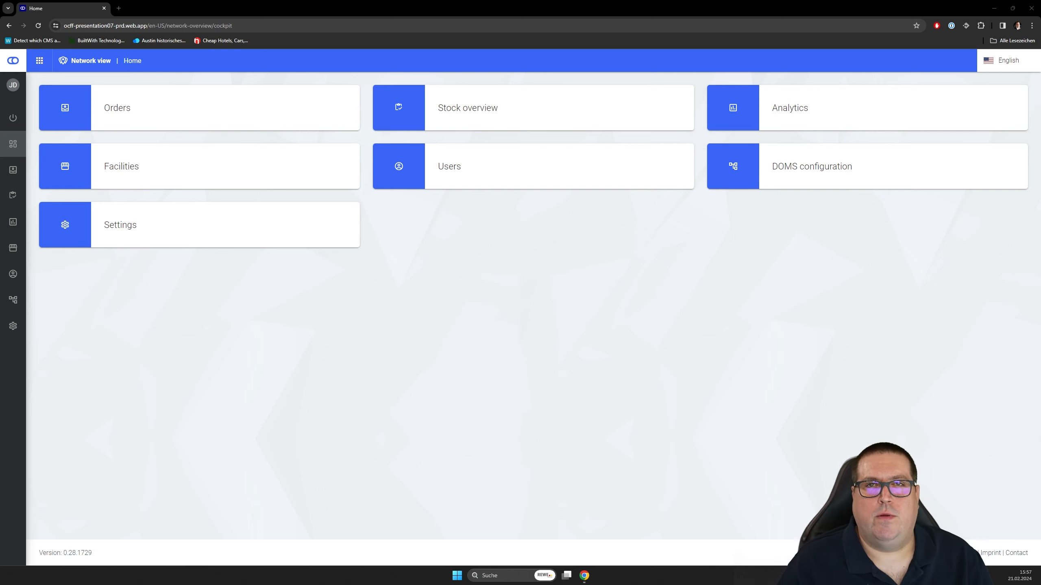
- Open the routing rules in the DOMS configuration and start a new conditional rule created as a fence
mouse_move(61, 317)
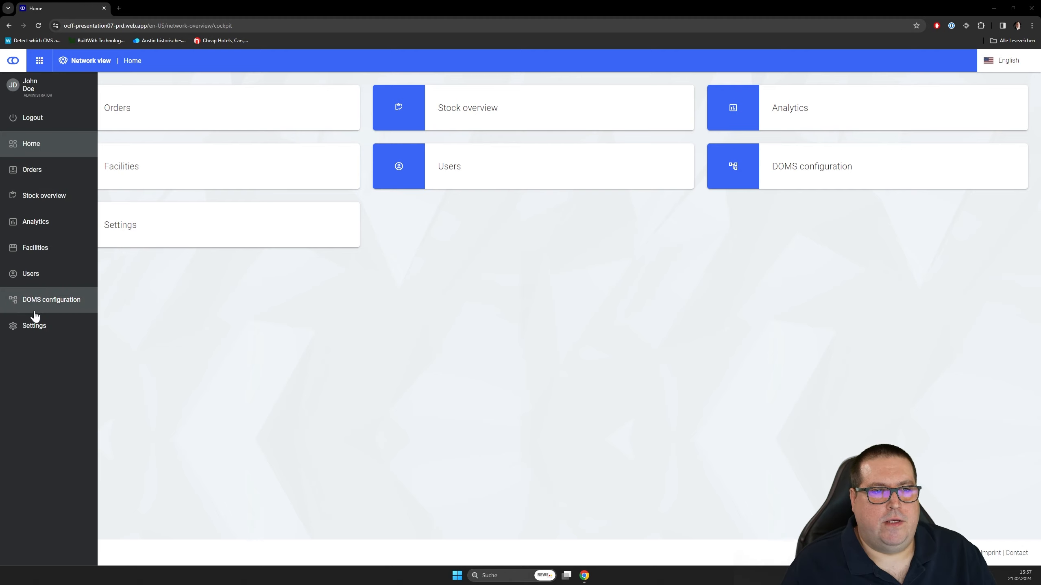
click(60, 310)
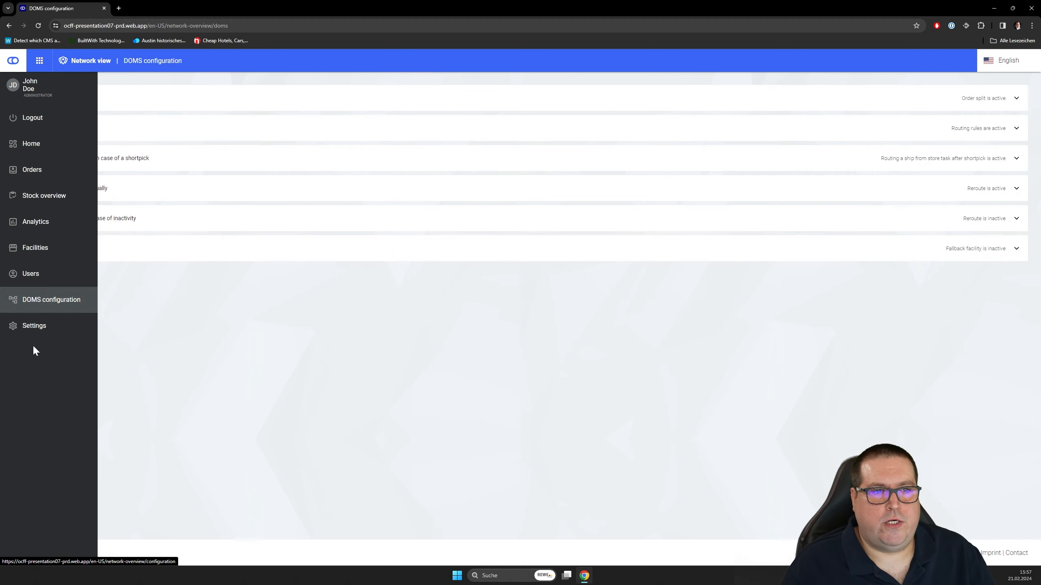
click(1017, 129)
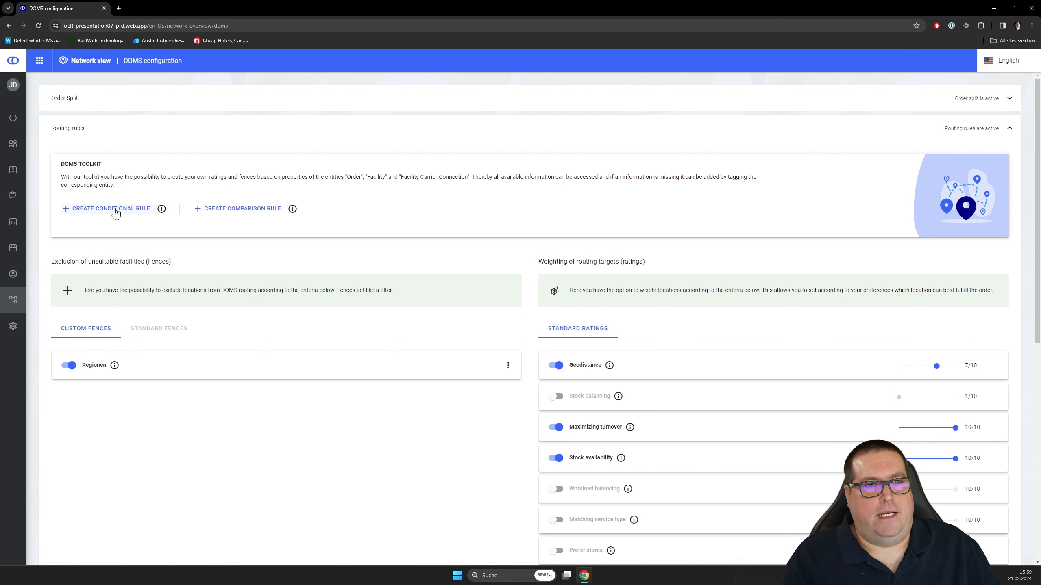
click(116, 211)
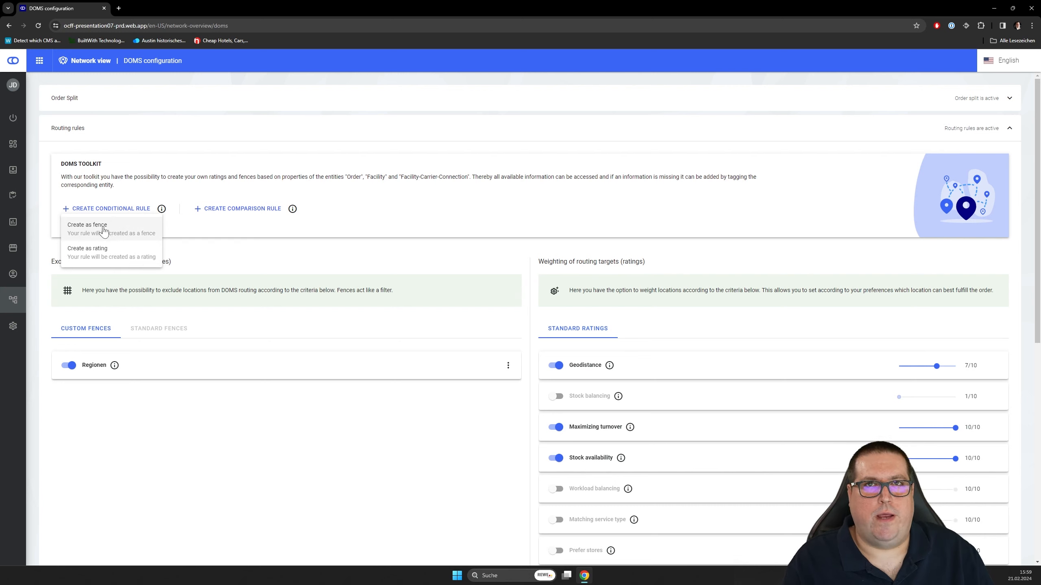
click(104, 231)
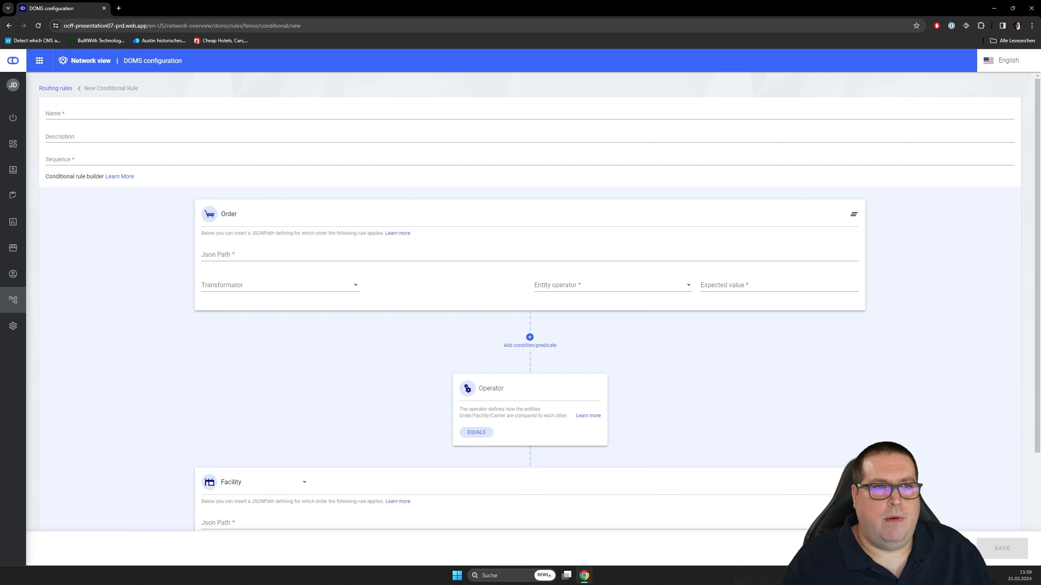
- Name the conditional rule "German Distribution" and set its sequence to 1
click(106, 116)
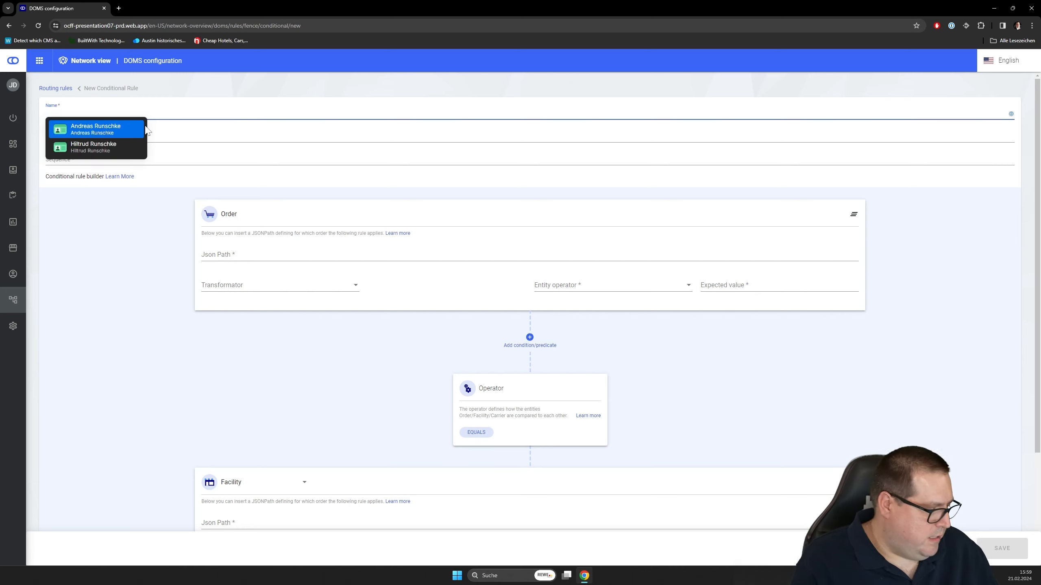
text(German D)
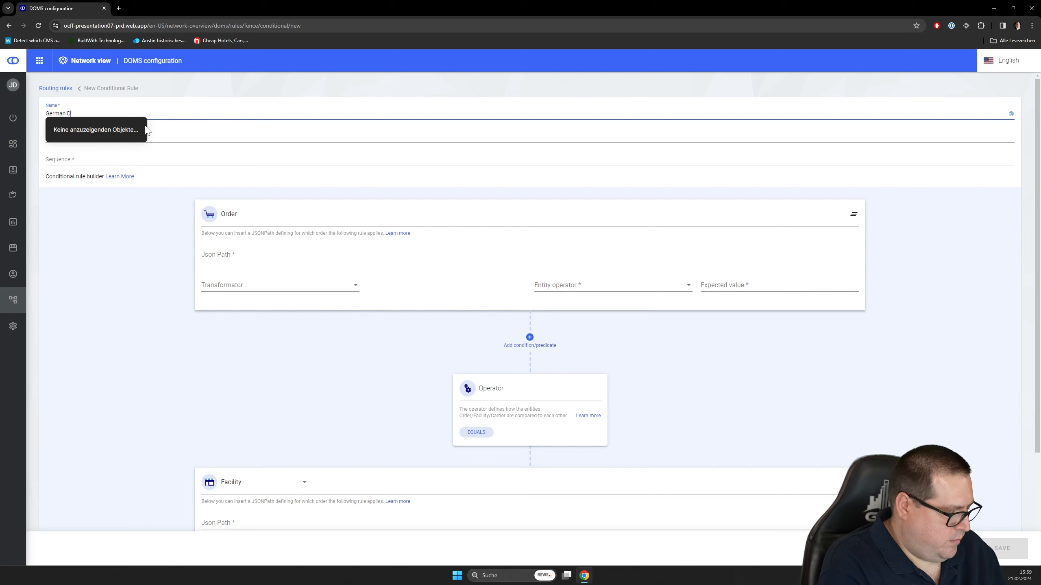
text(istribution)
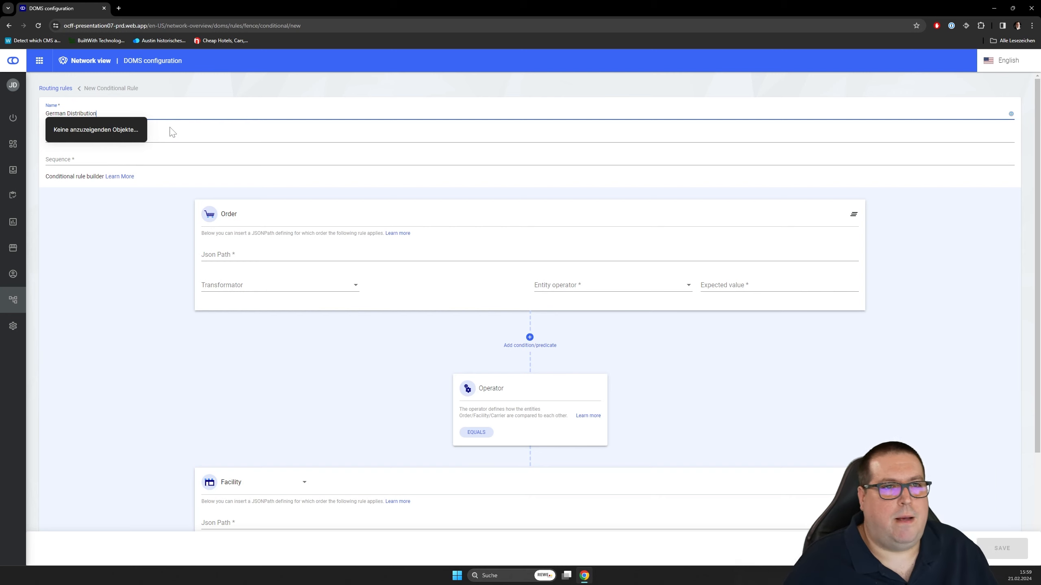
click(123, 224)
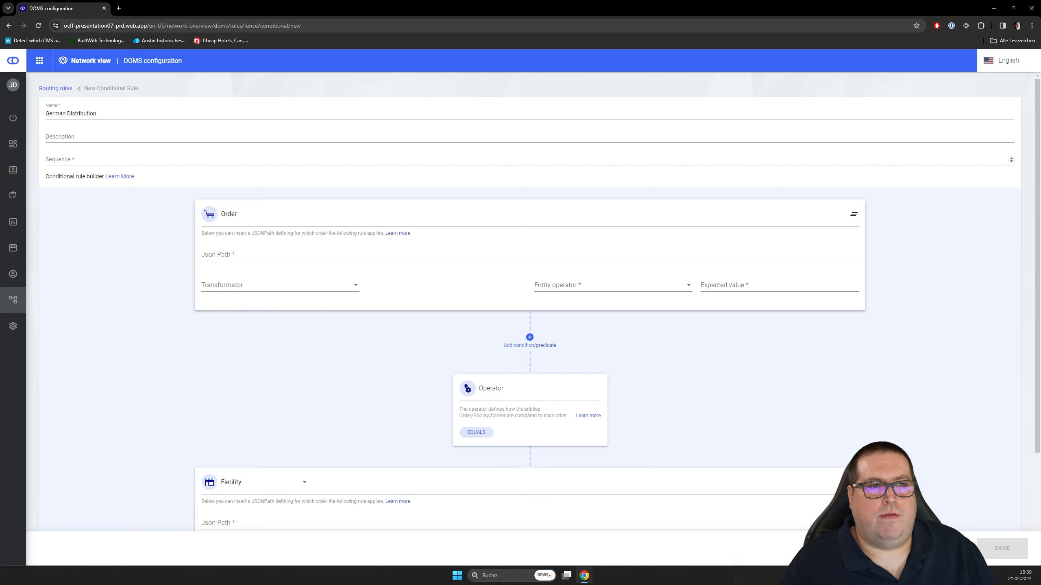
click(80, 161)
text(1)
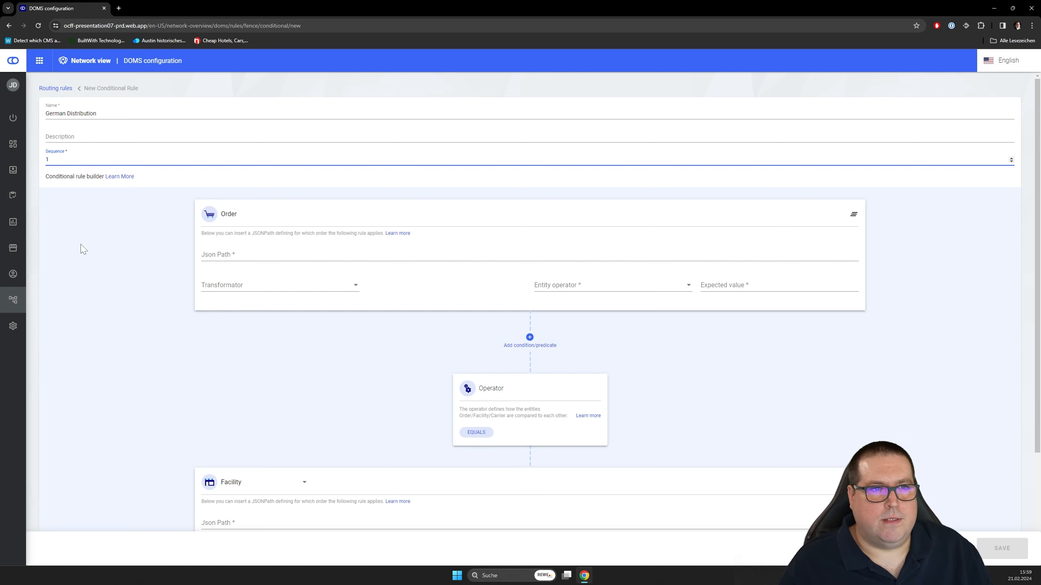
click(84, 247)
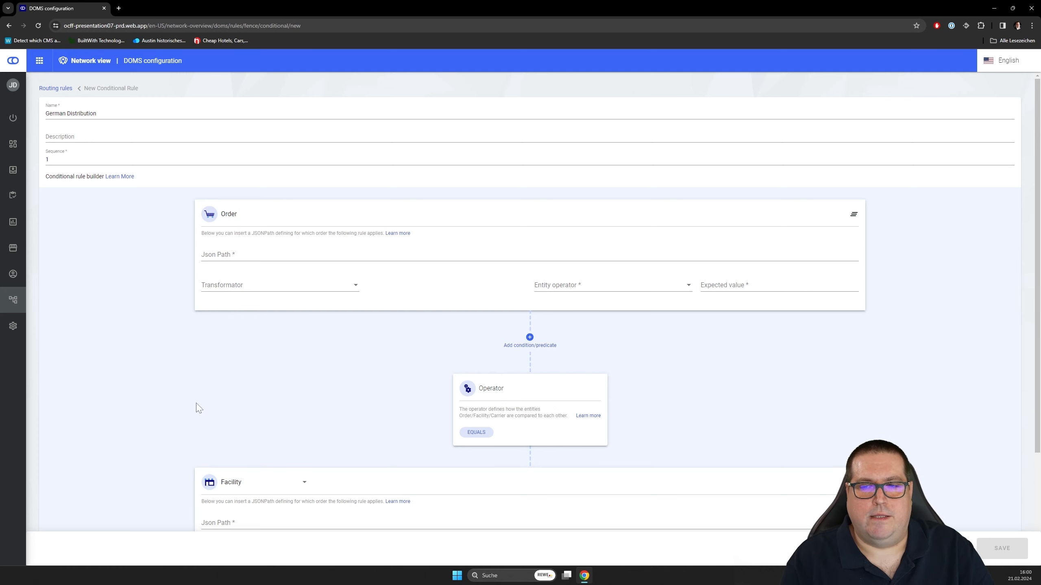
- Enter $.consumer.addresses[0].country as the JSON path of the Order condition
scroll(199, 417, down, 1)
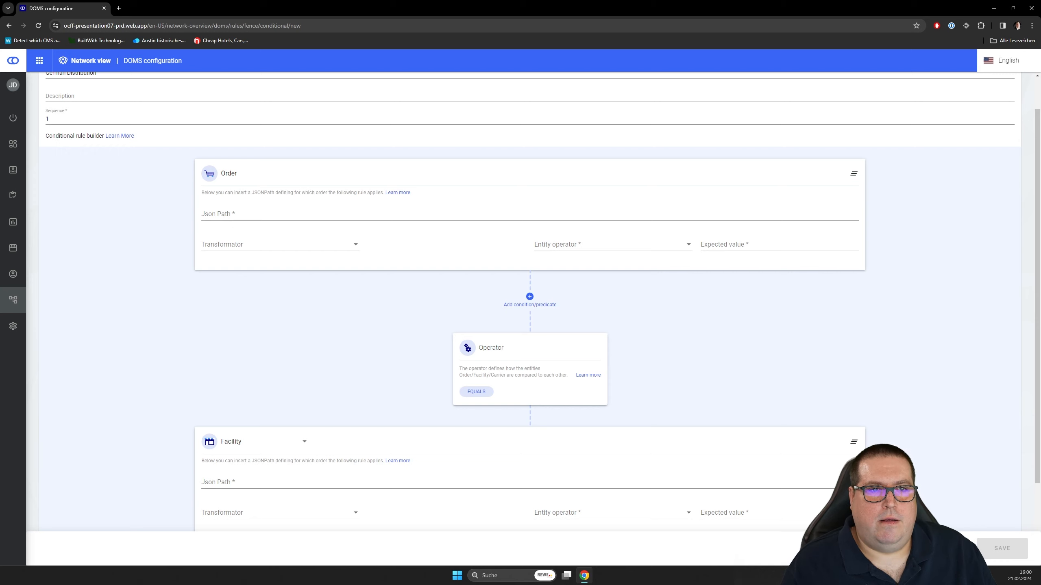
click(233, 217)
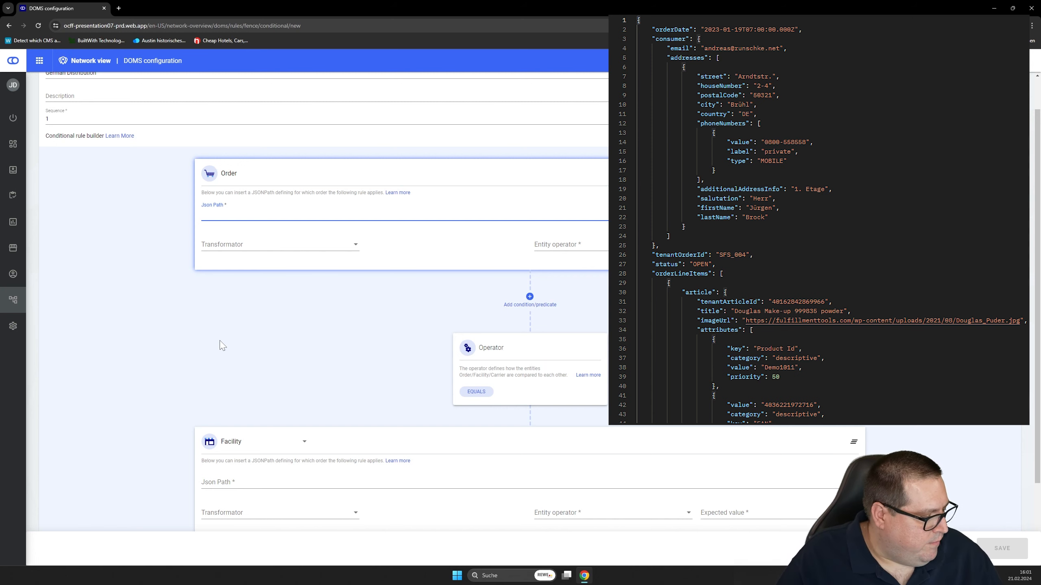
text($.)
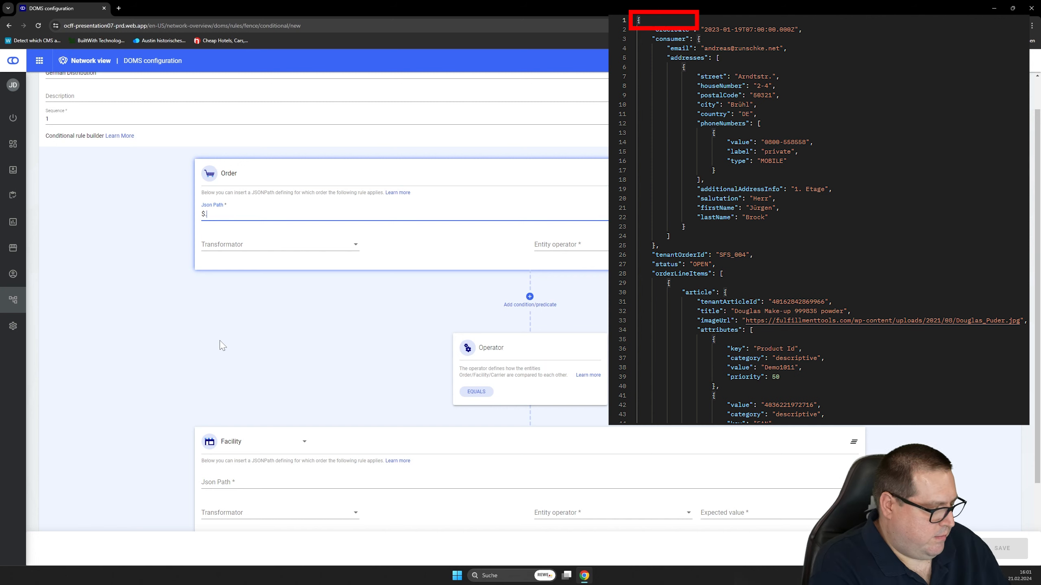
text(consum)
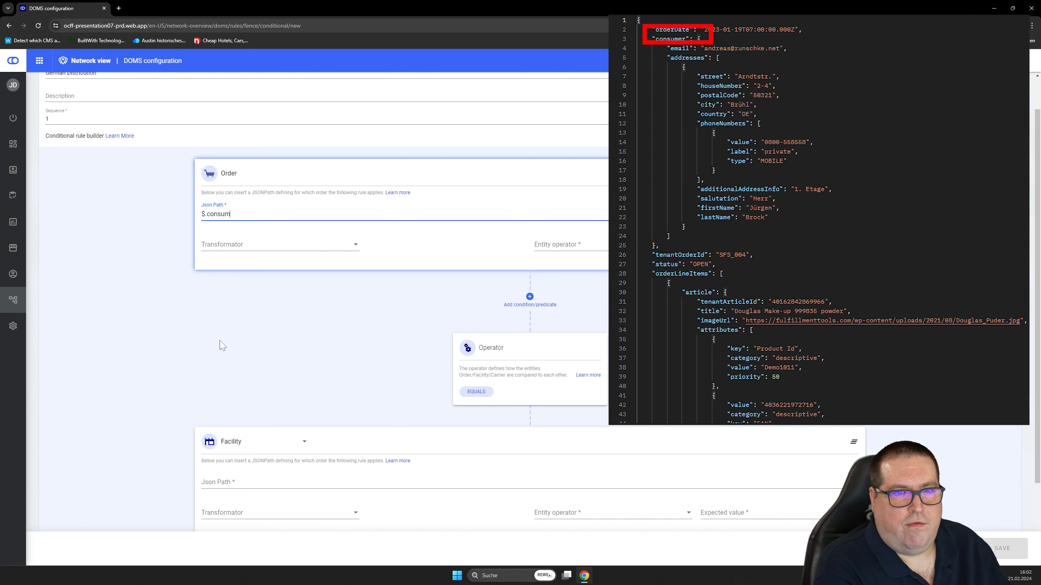
text(er.)
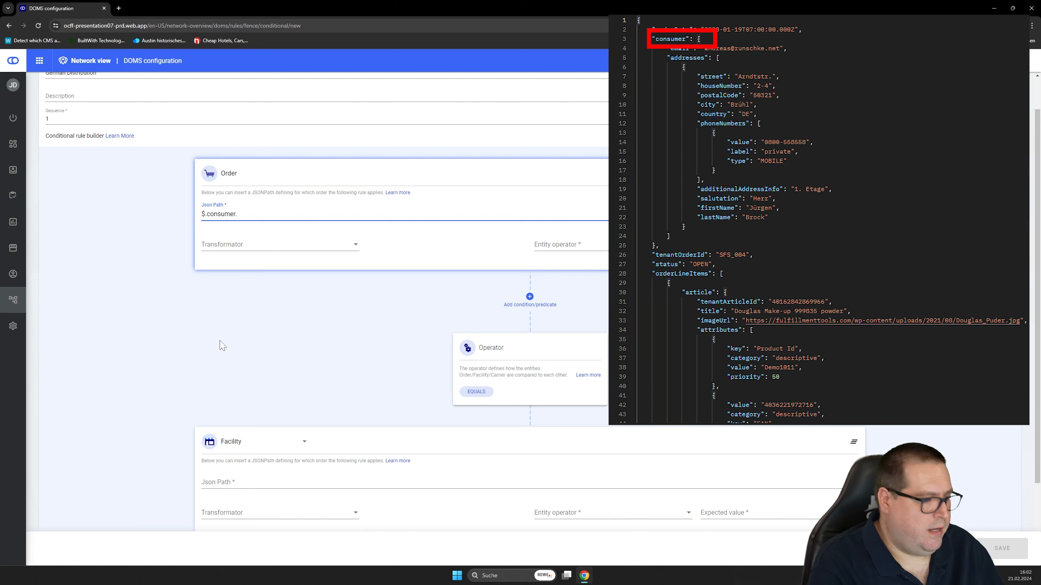
text(ad)
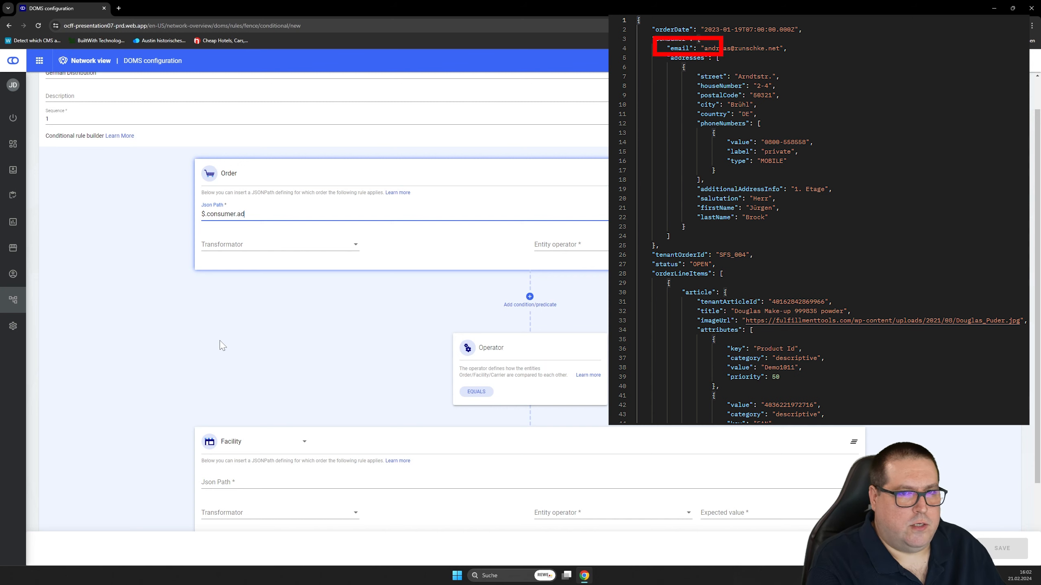
text(dresse)
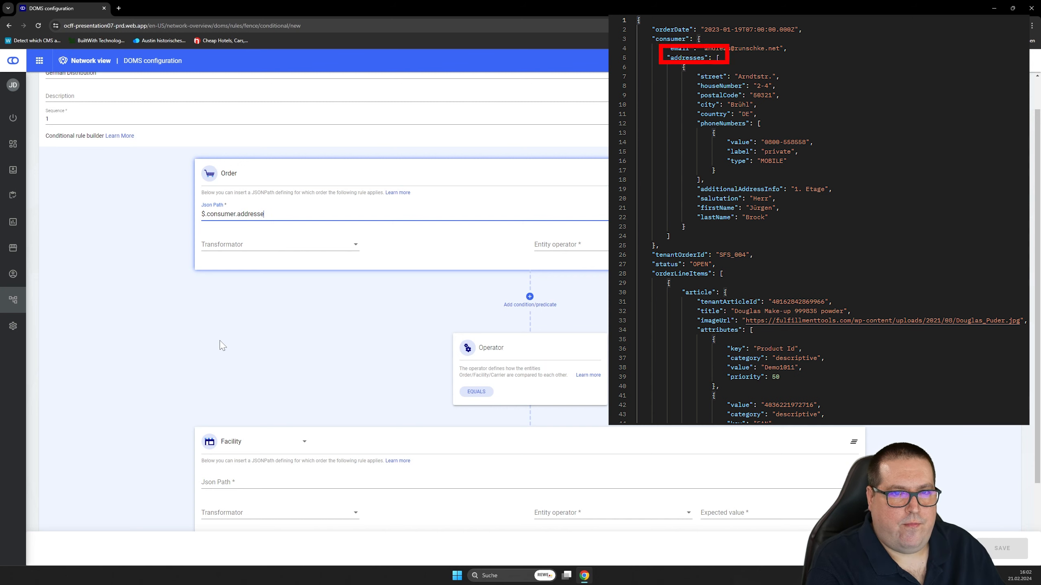
text(s)
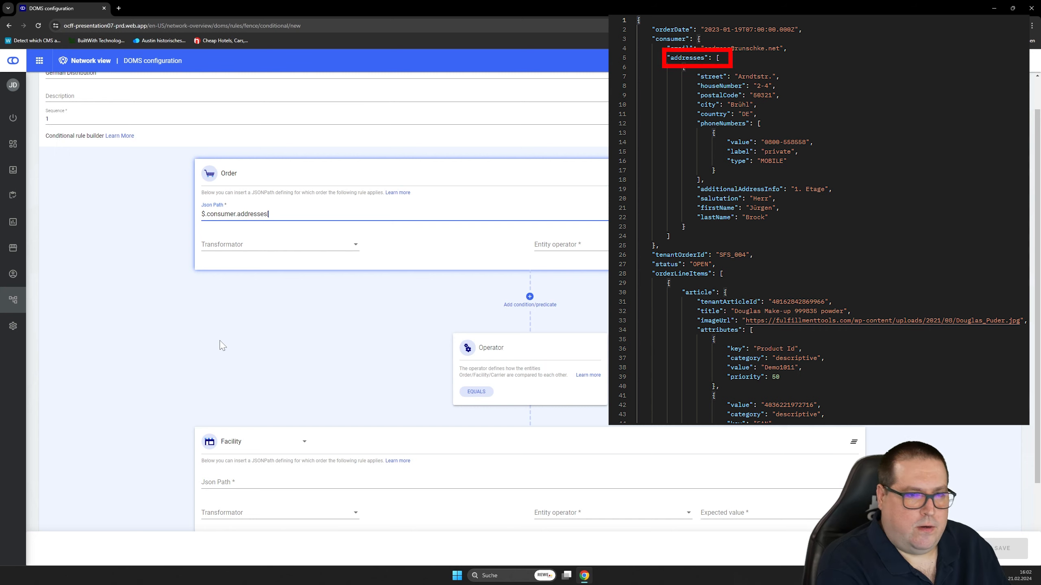
text([0].)
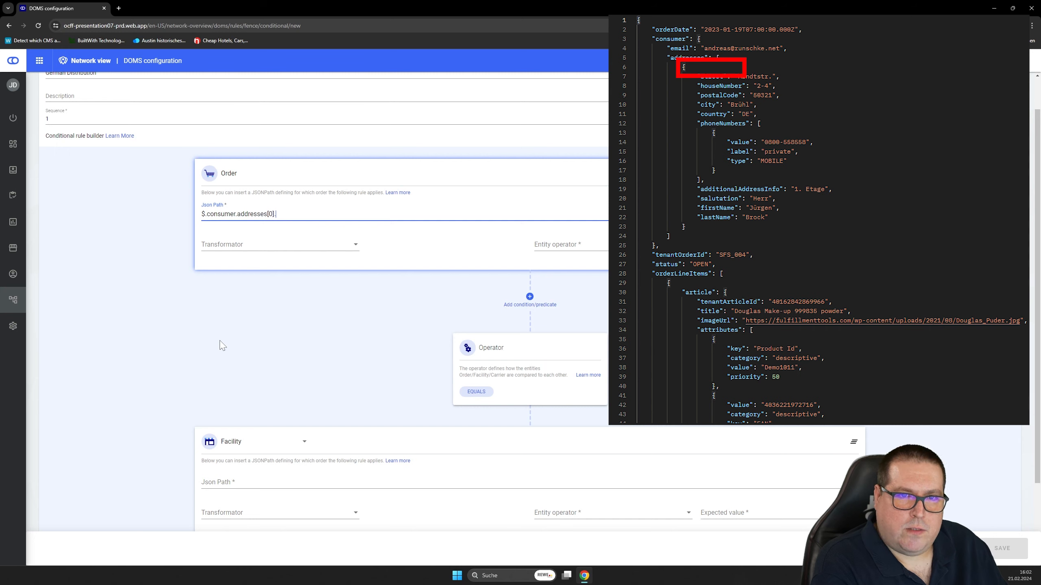
text(cou)
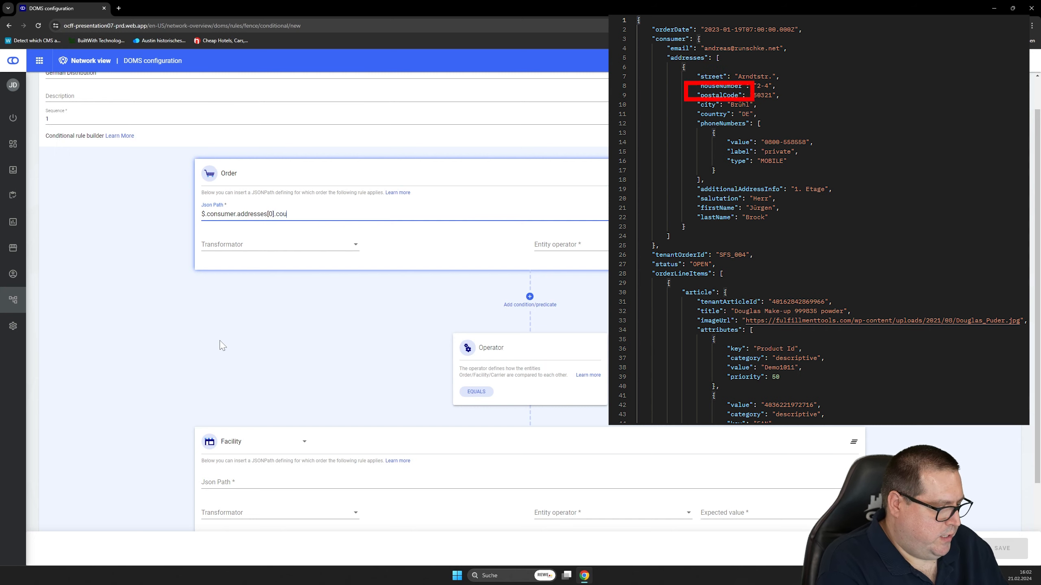
text(ntry)
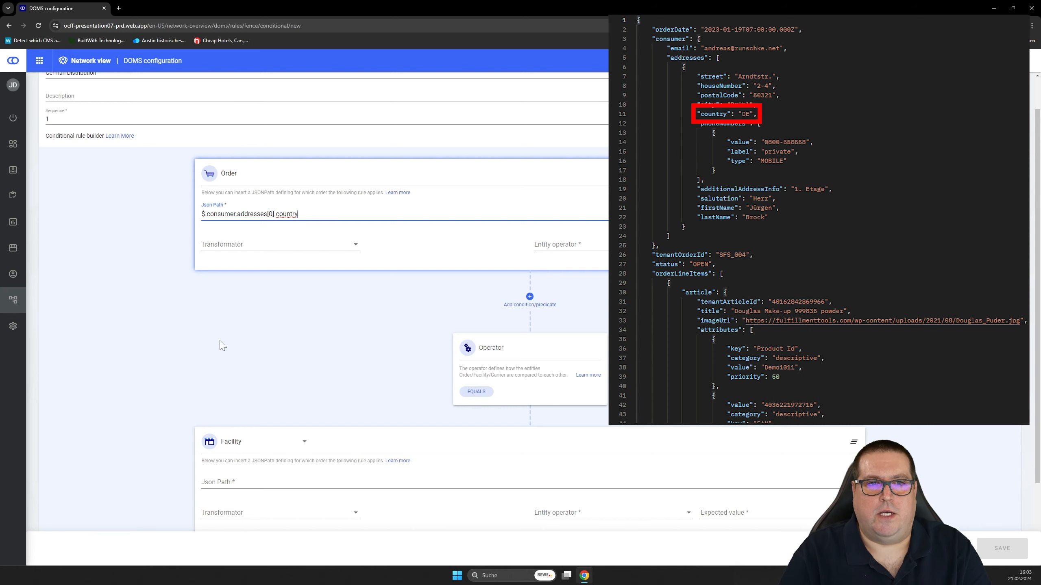
- Set the Order condition's entity operator to "Value equals" with the expected value DE, leaving the transformator unset
click(247, 253)
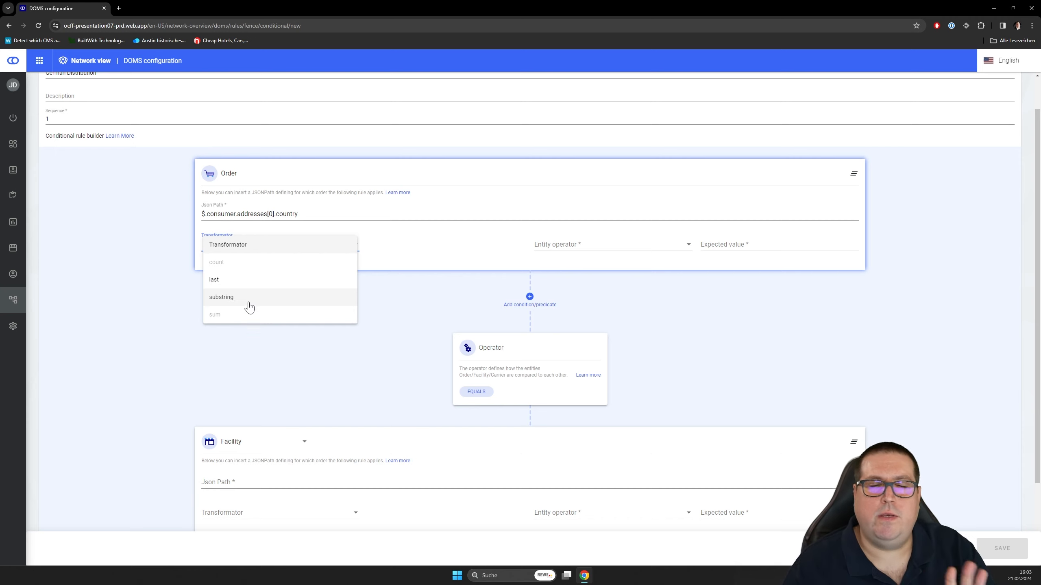
click(164, 327)
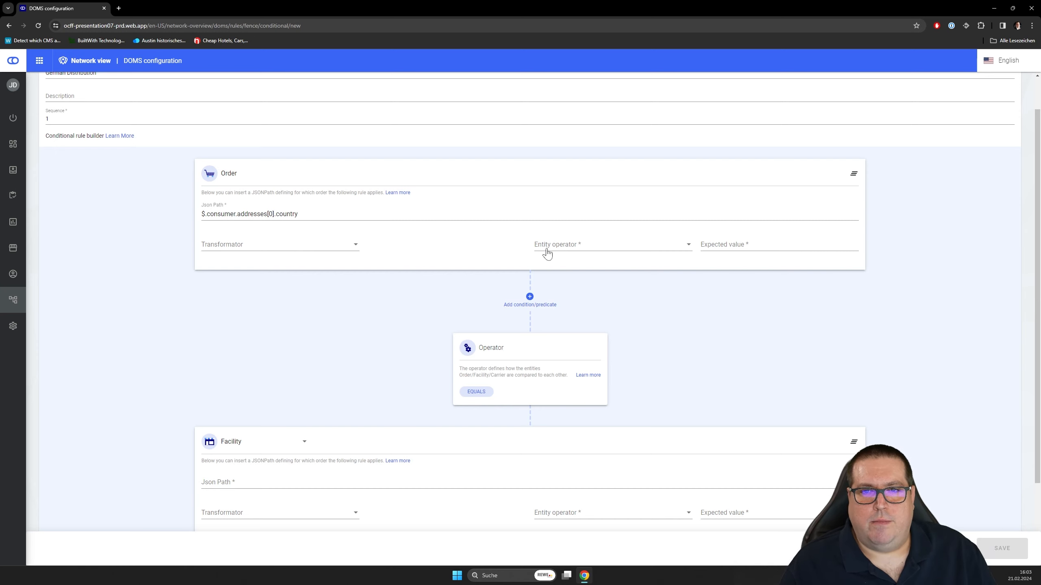
click(576, 248)
scroll(590, 271, down, 2)
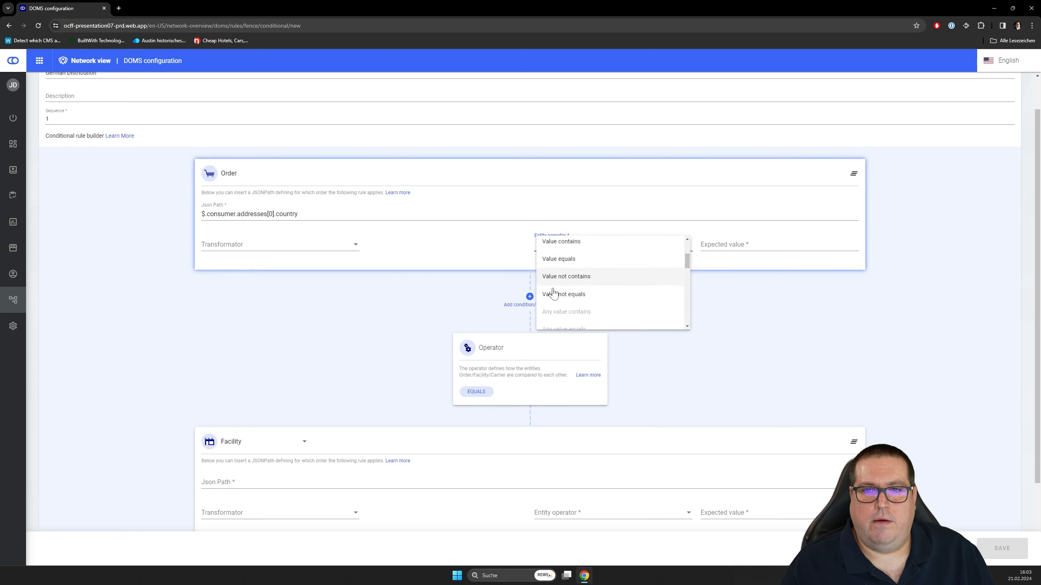
click(569, 265)
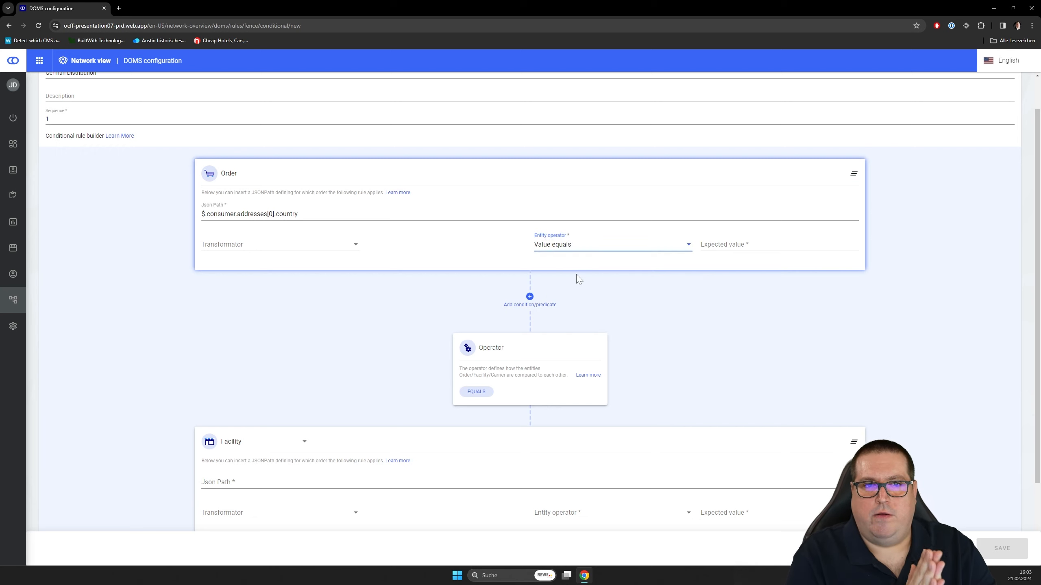
click(746, 252)
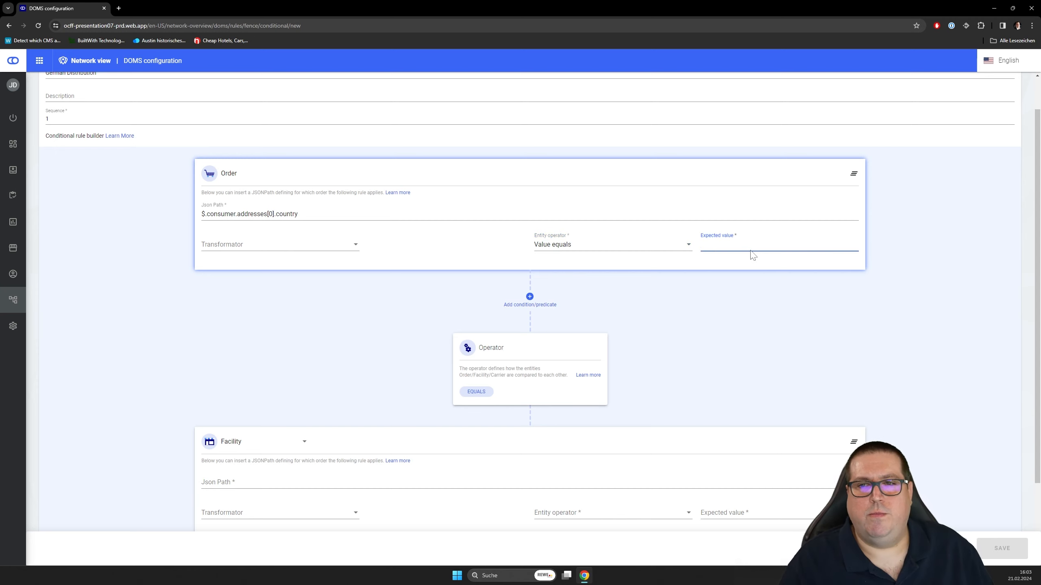
text(DE)
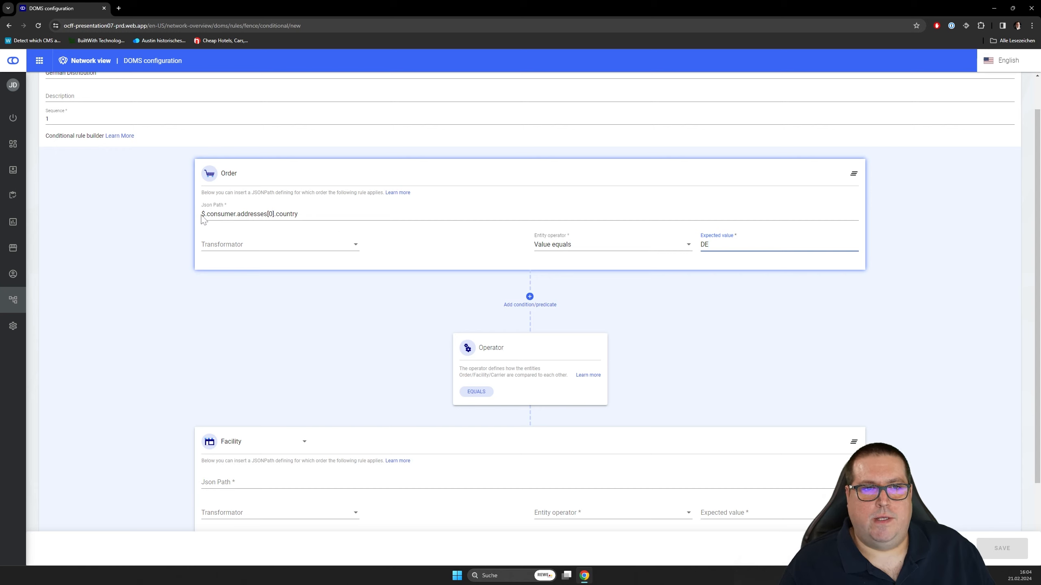
drag(203, 220, 298, 222)
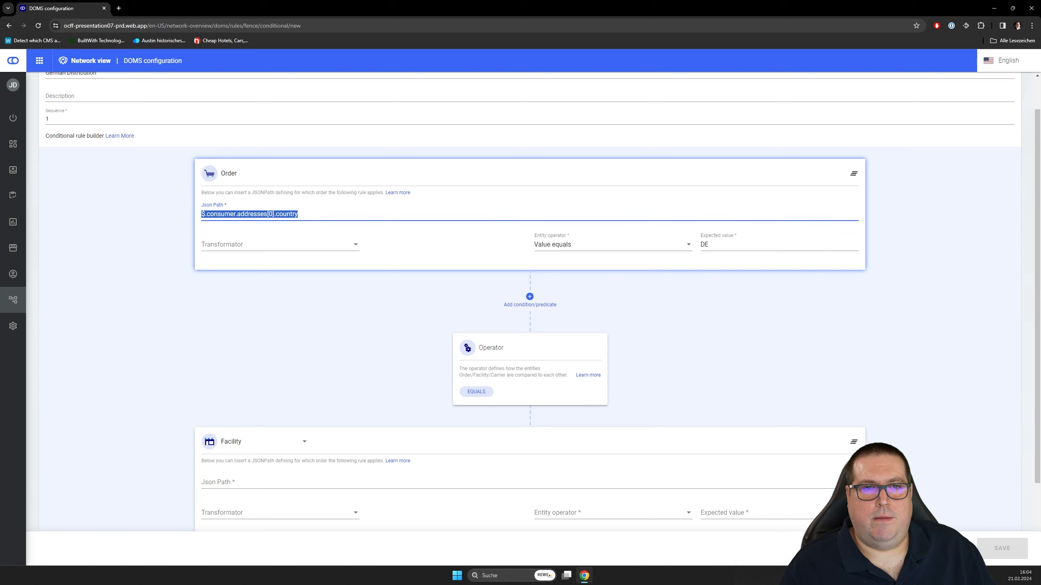
click(306, 215)
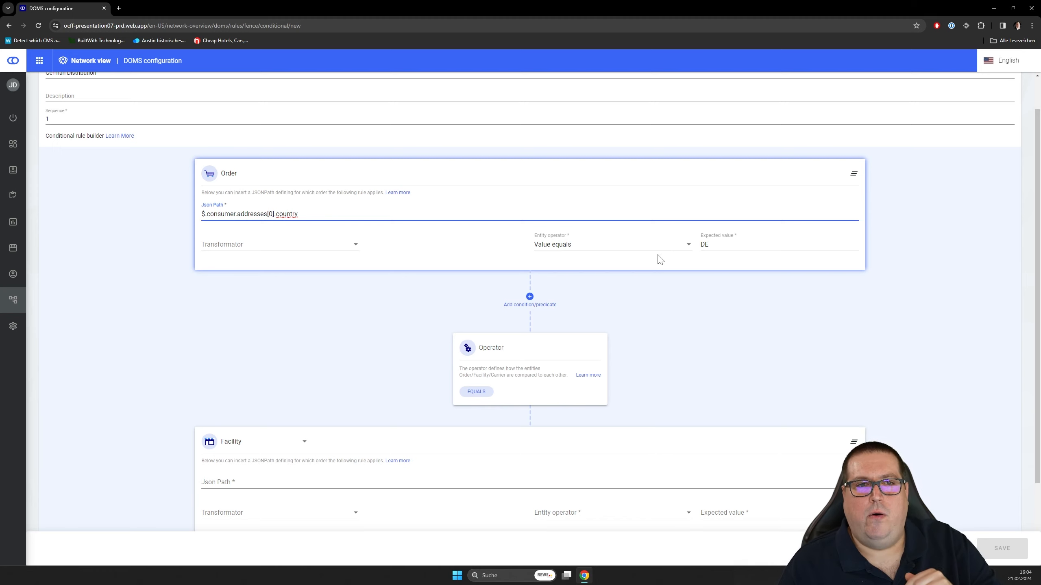
- Enter $.address.country as the JSON path of the Facility condition
scroll(660, 259, down, 1)
scroll(658, 260, down, 2)
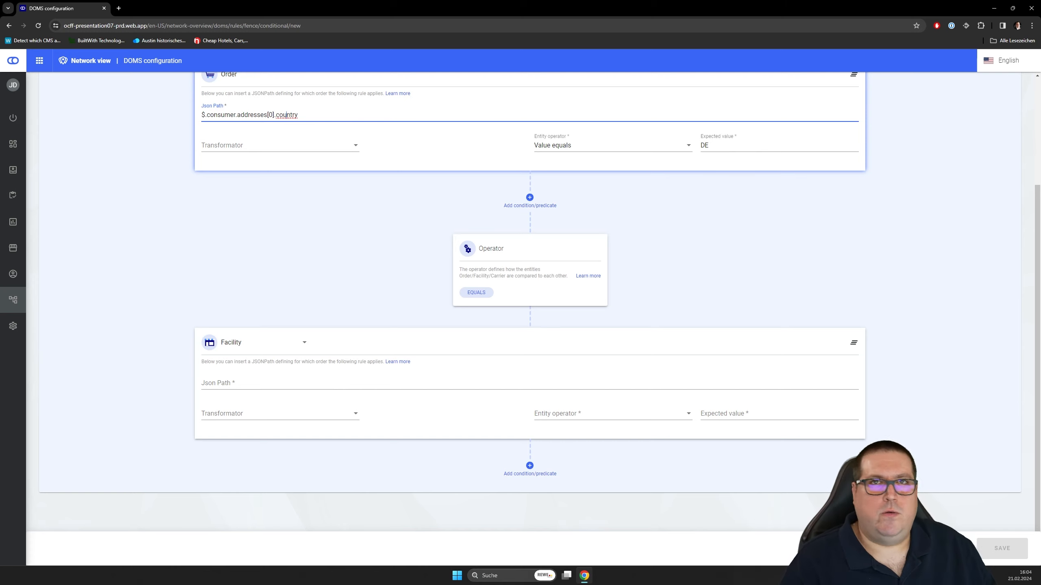
click(235, 384)
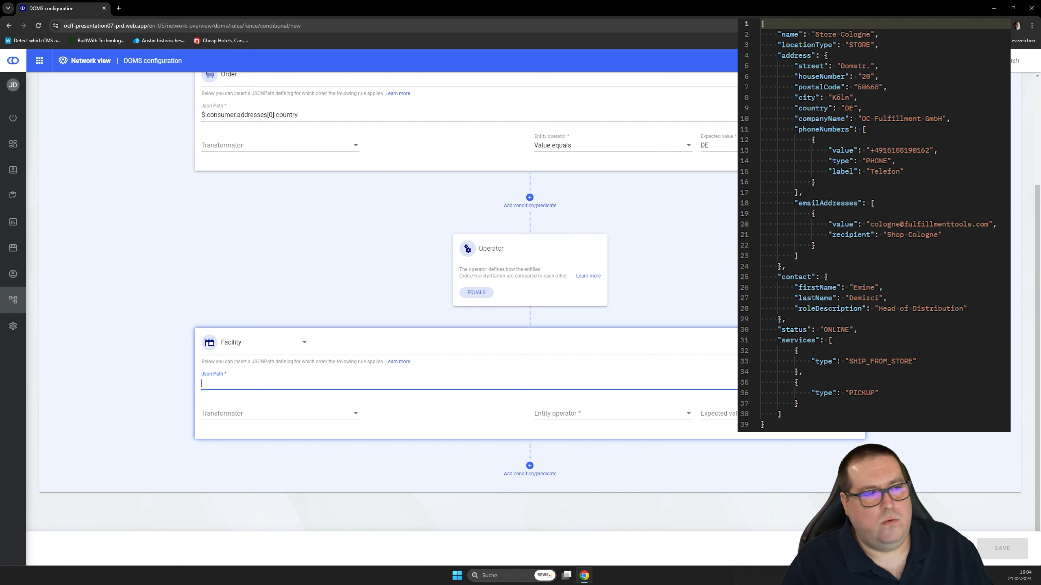
text($)
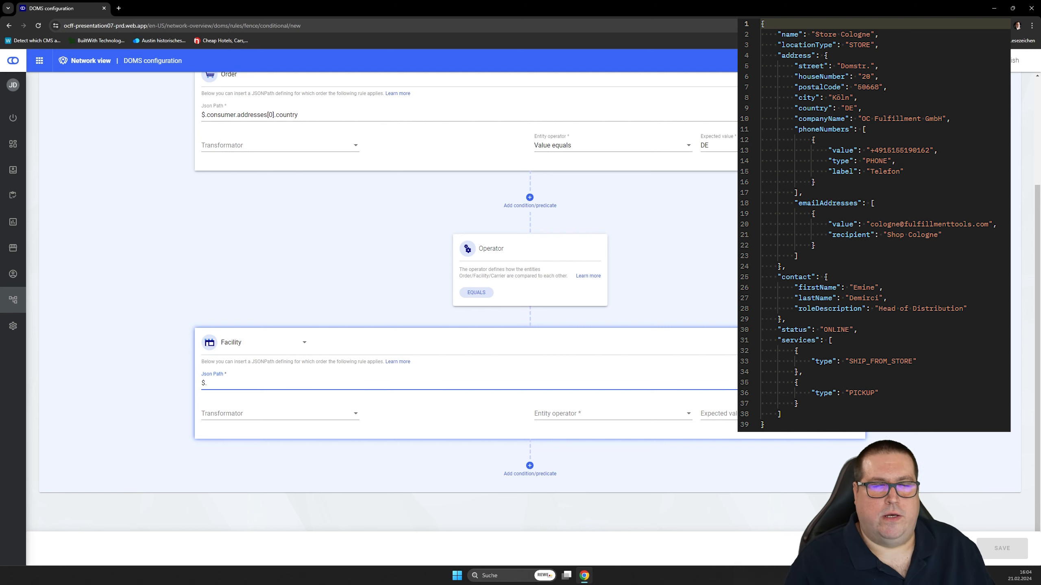
text(.)
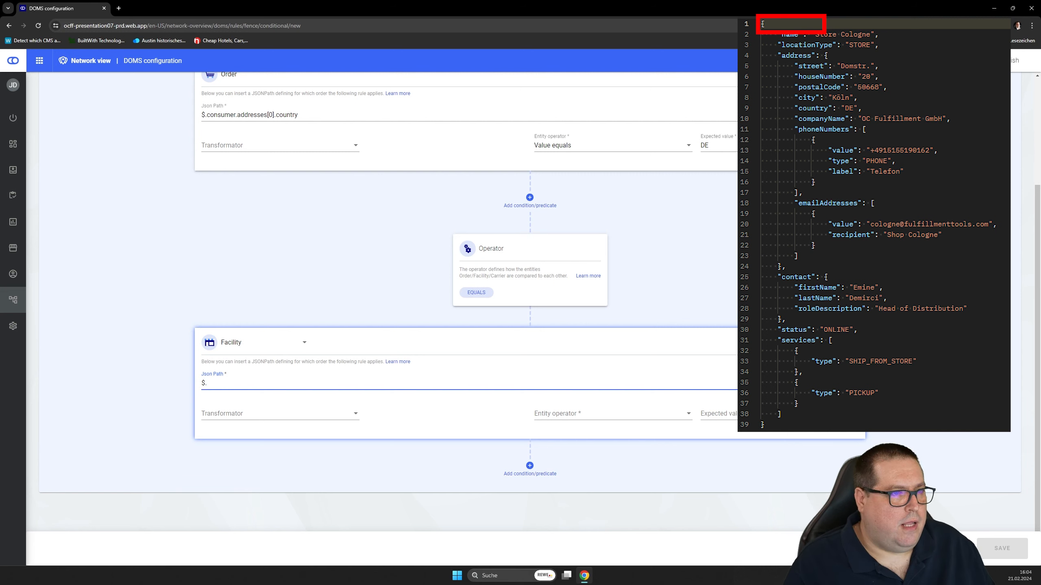
text(addre)
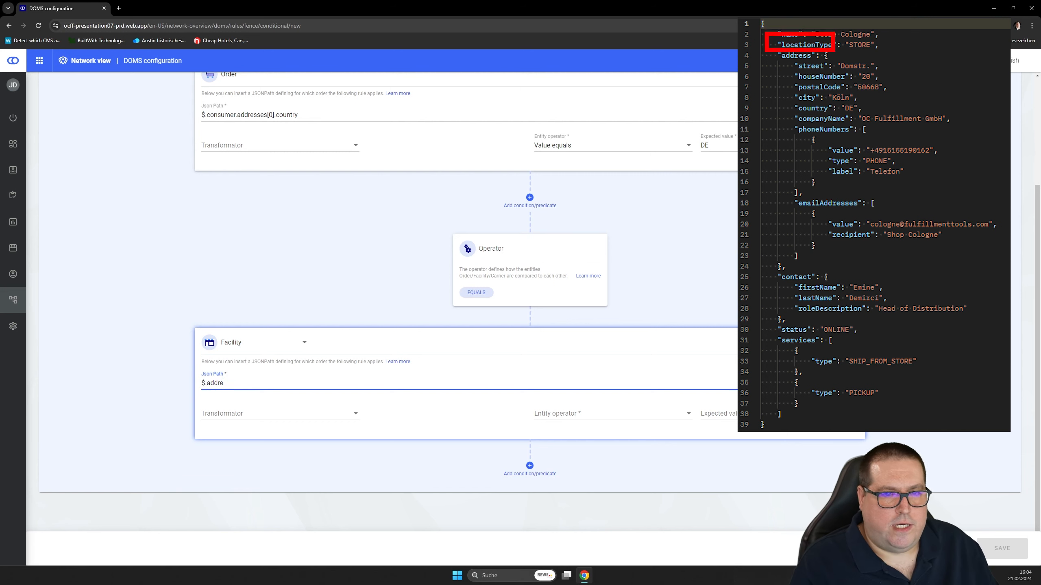
text(ss.cou)
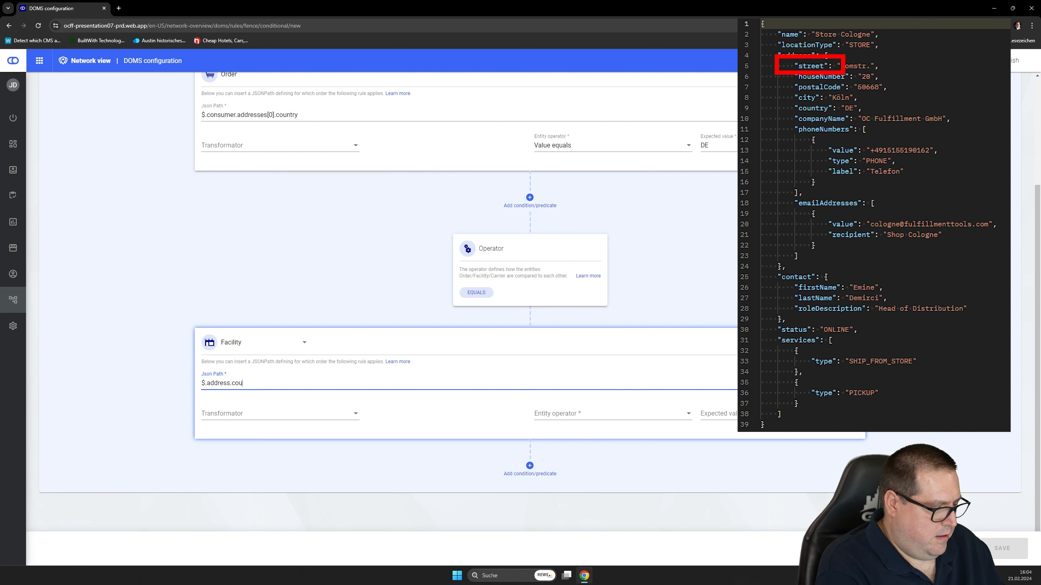
text(nt)
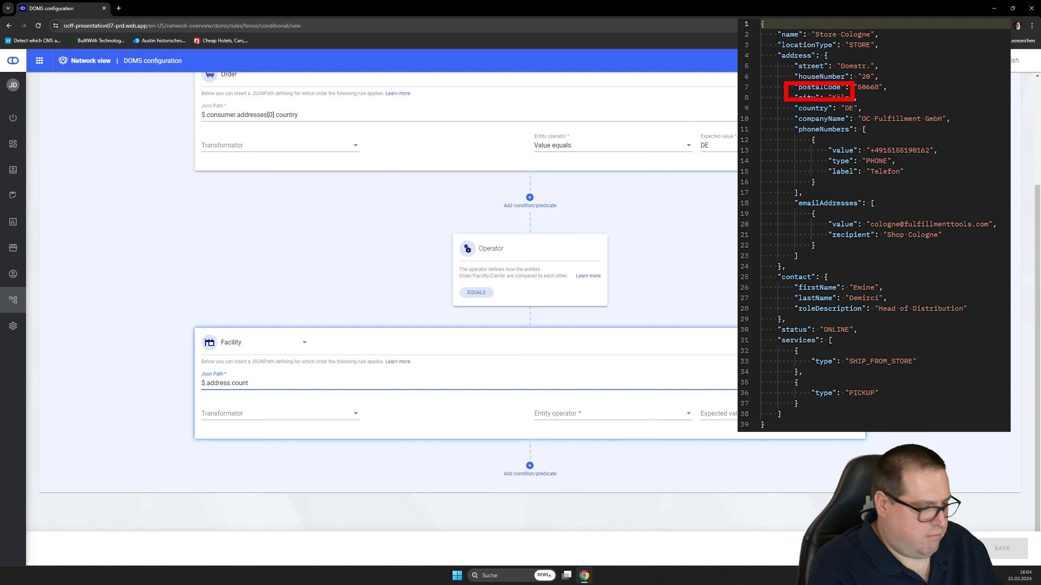
text(ry)
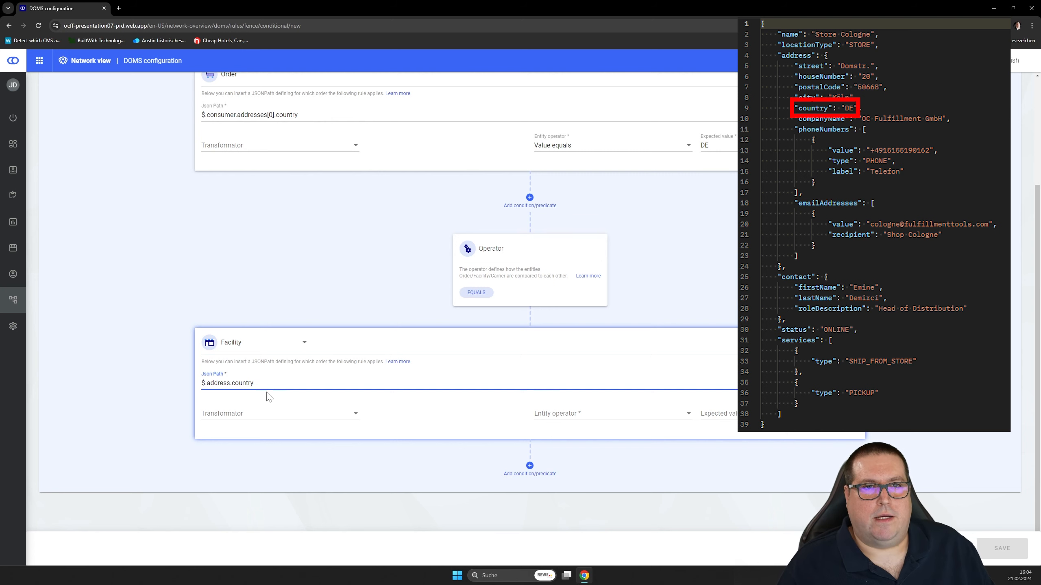
- Set the Facility condition's entity operator to "Value equals" with the expected value DE, and save the rule
click(573, 415)
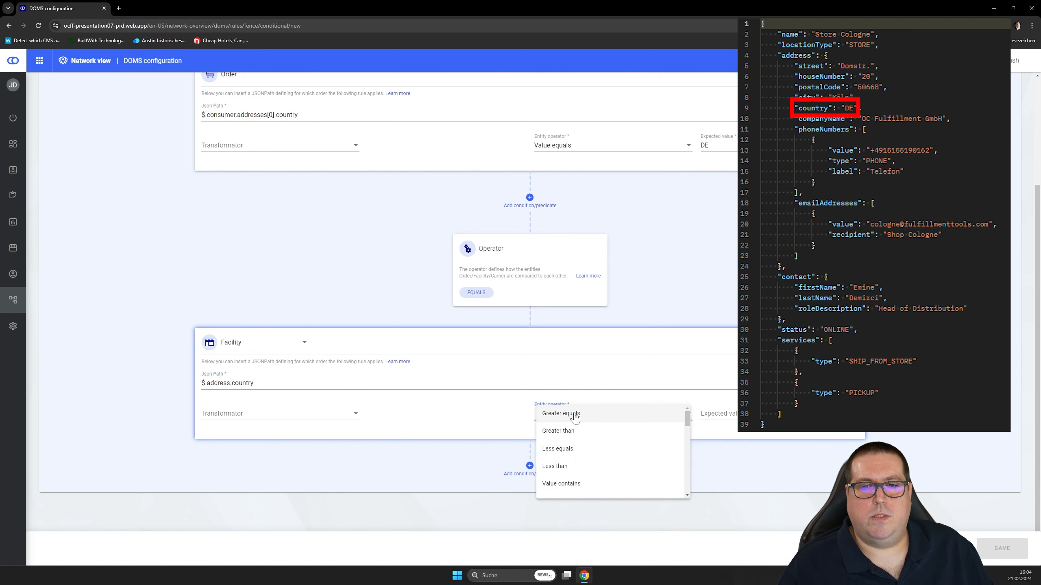
scroll(587, 438, down, 2)
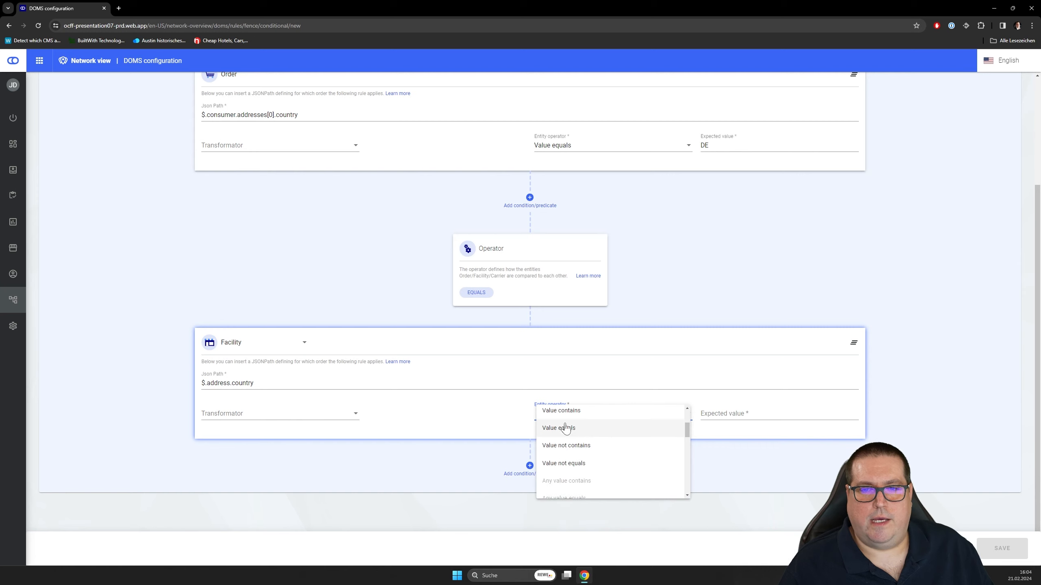
click(573, 429)
click(710, 419)
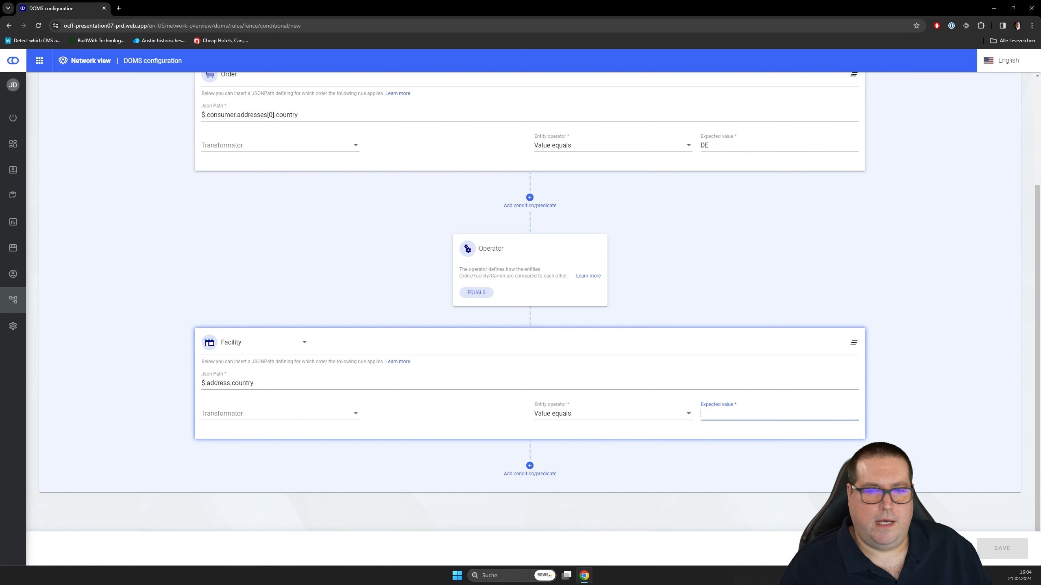
text(DE)
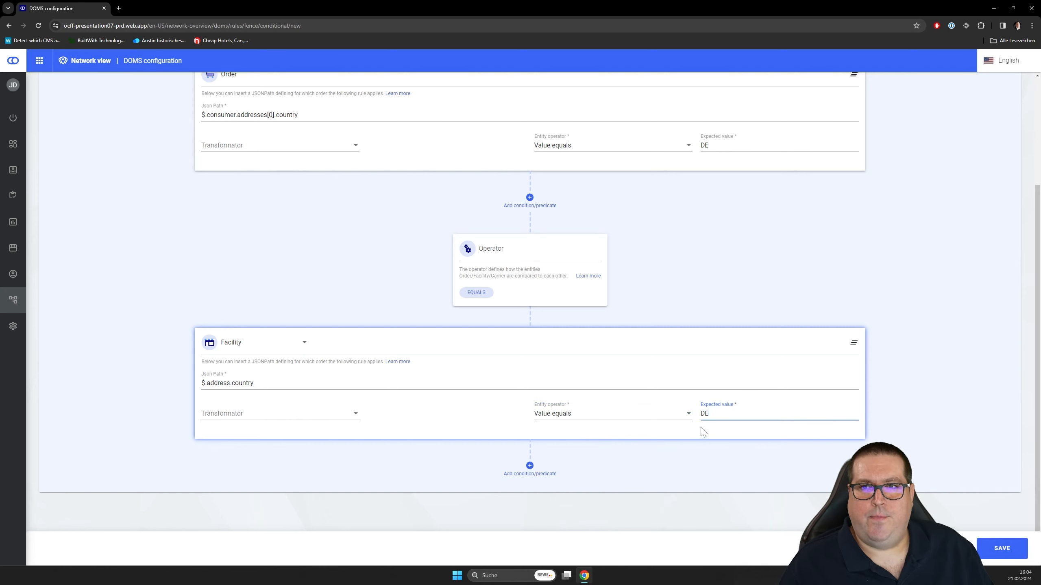
click(1003, 549)
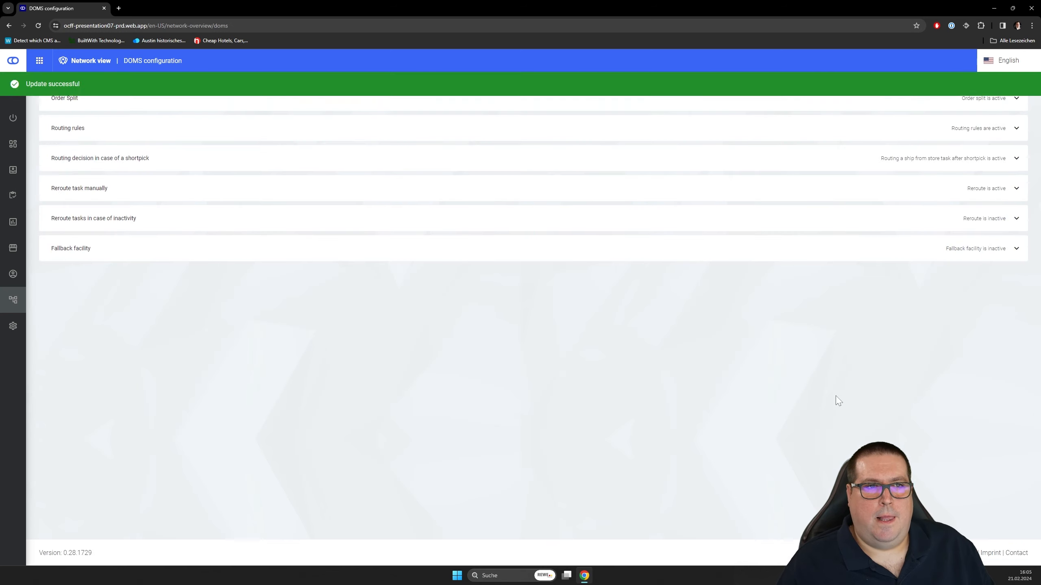
- Expand the routing rules in the DOMS configuration to reach the custom fences
click(1015, 137)
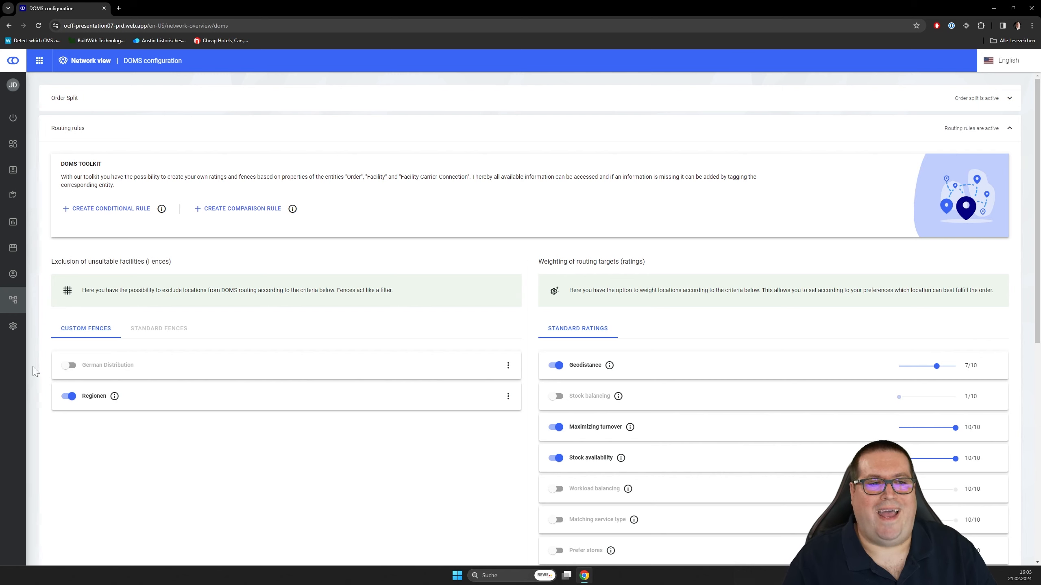
scroll(243, 422, down, 4)
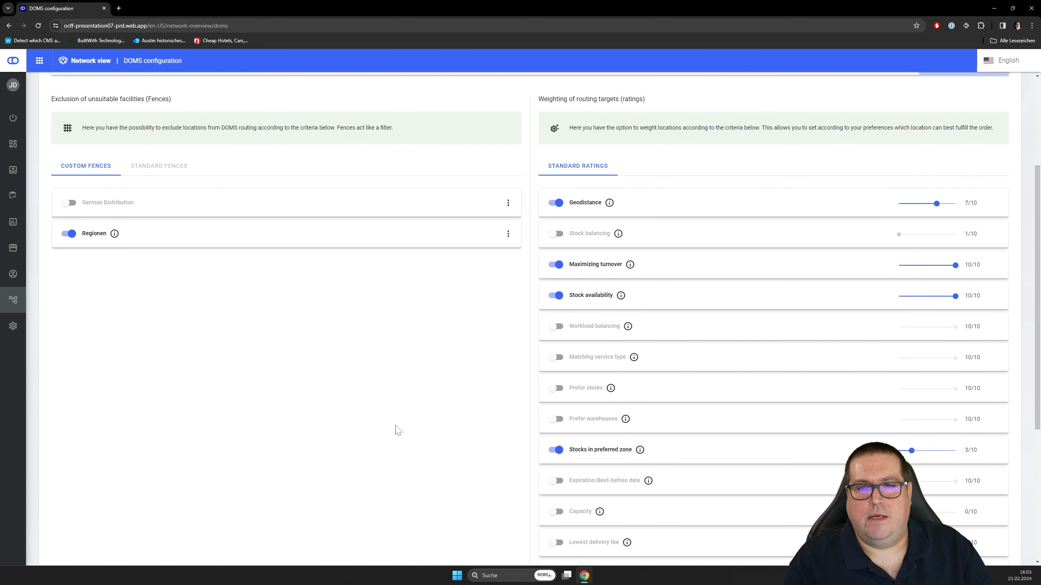
- Toggle the German Distribution custom fence on and back off without updating the rules
click(68, 202)
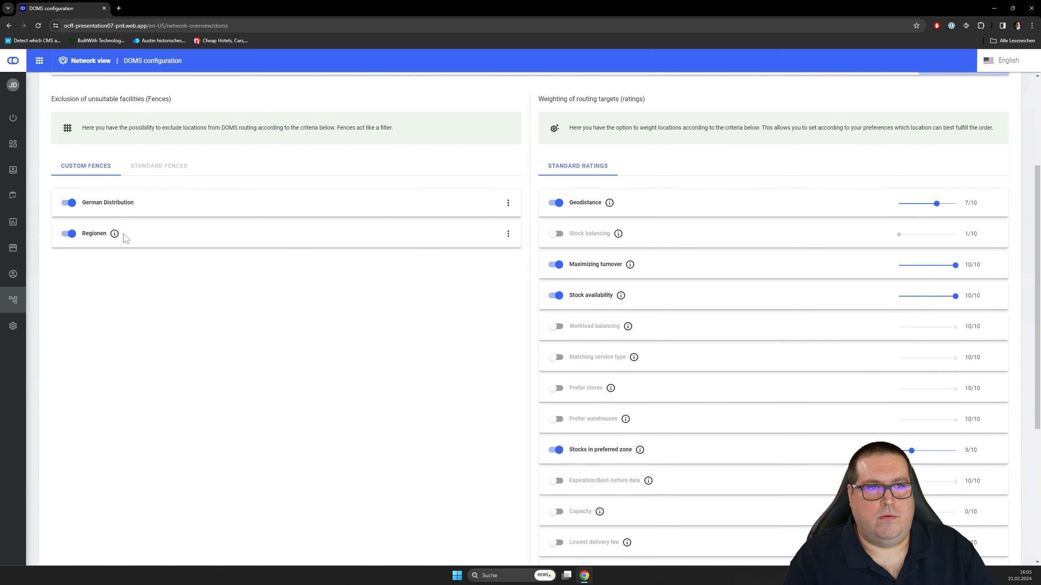
scroll(285, 286, down, 5)
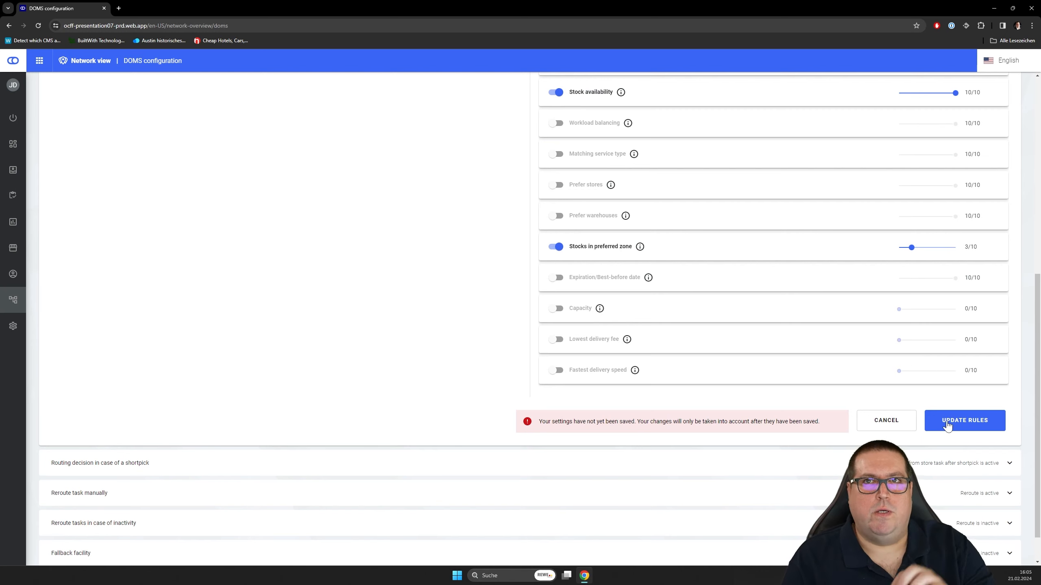
scroll(467, 309, up, 4)
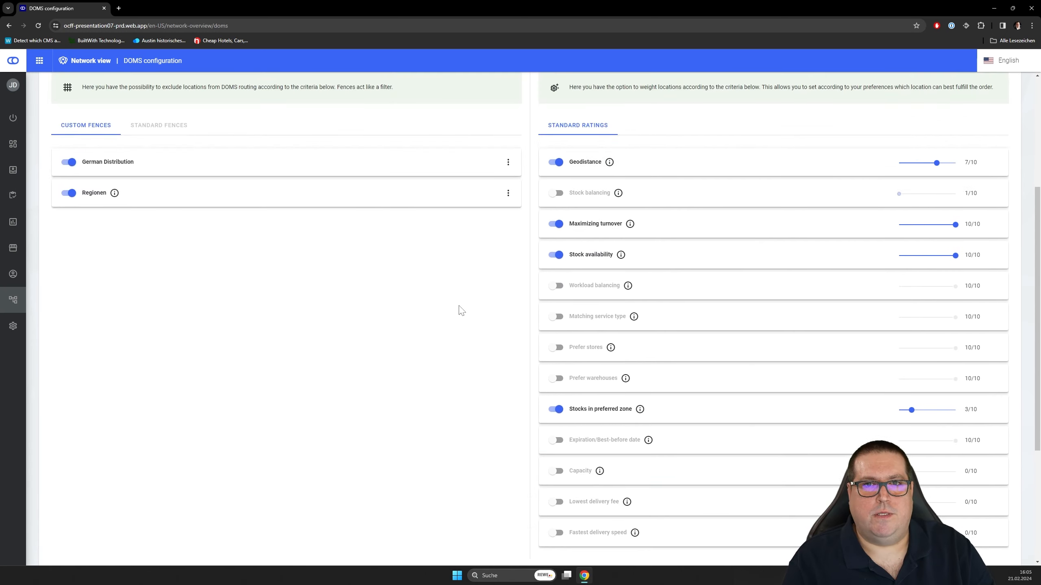
click(69, 167)
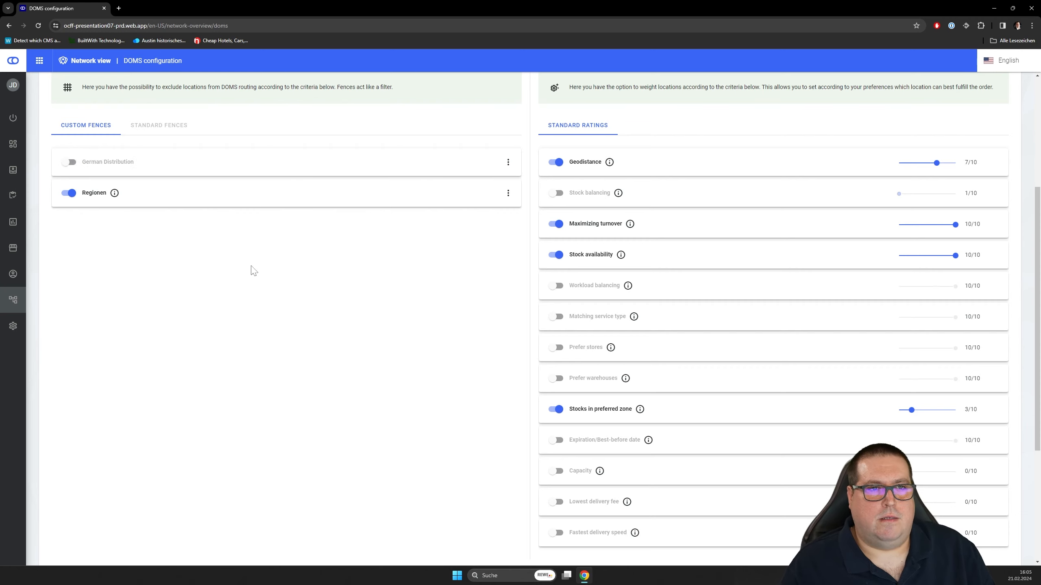
- Start another new conditional rule from the DOMS toolkit, created as a fence
scroll(252, 272, up, 1)
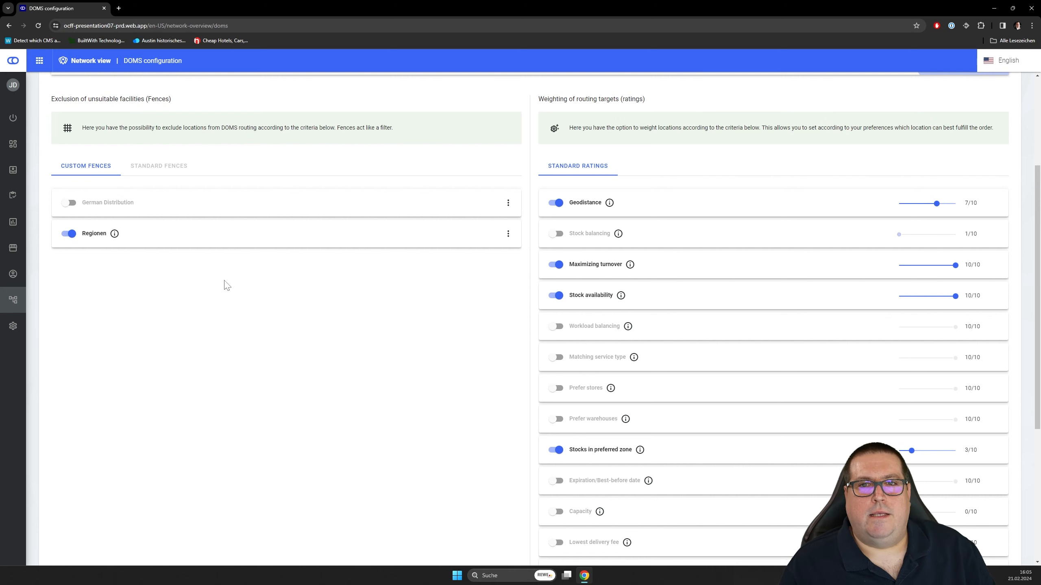
scroll(224, 287, up, 4)
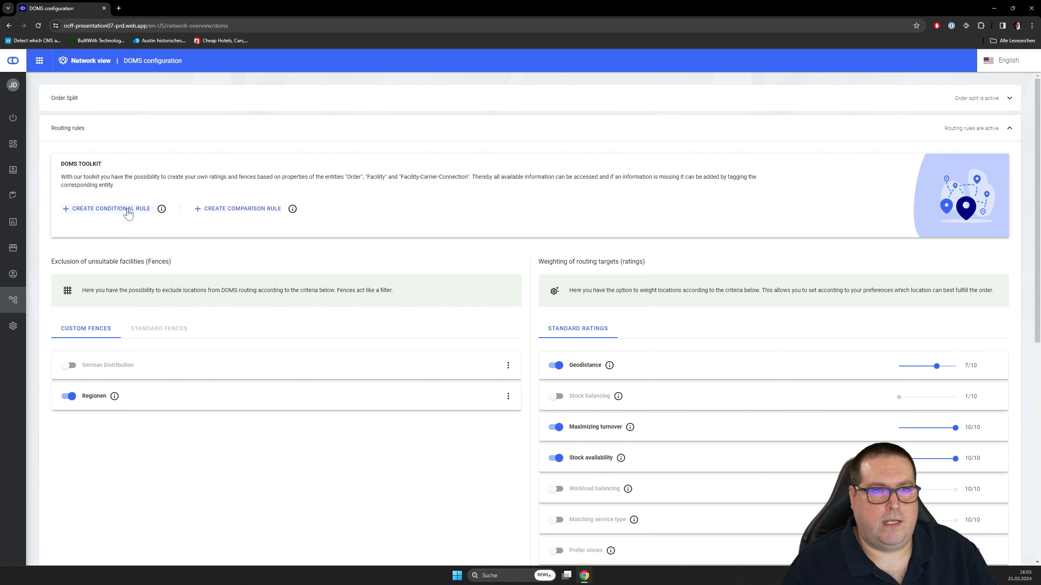
click(127, 213)
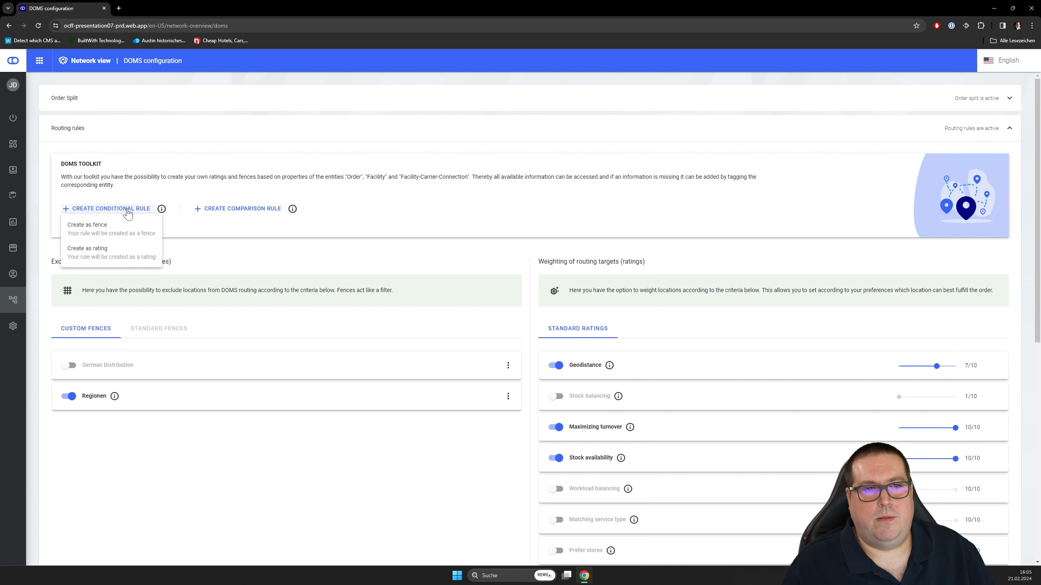
click(105, 232)
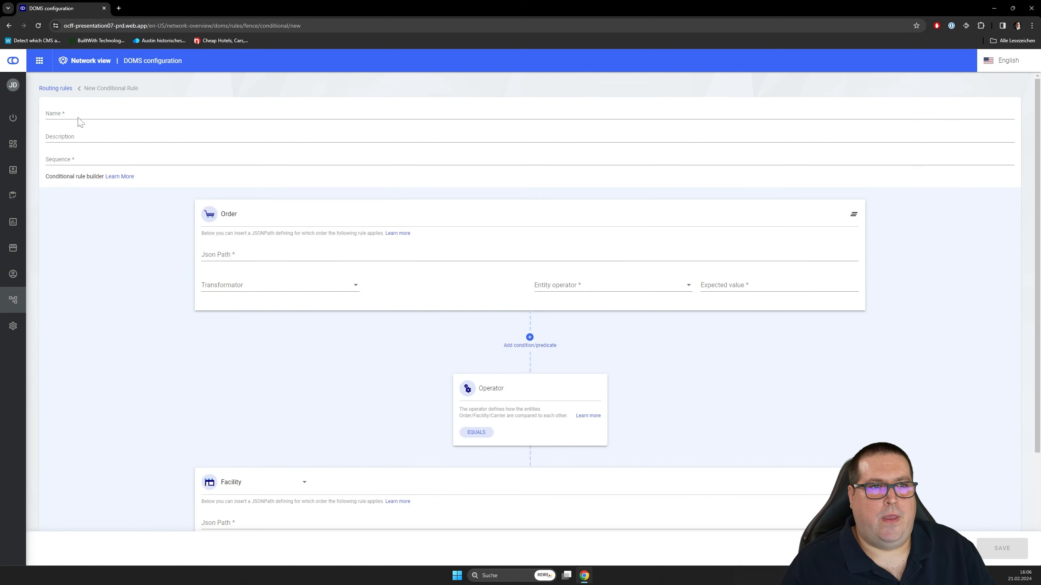
- Name the new conditional rule "USA Distribution" and set its sequence to 1
click(82, 117)
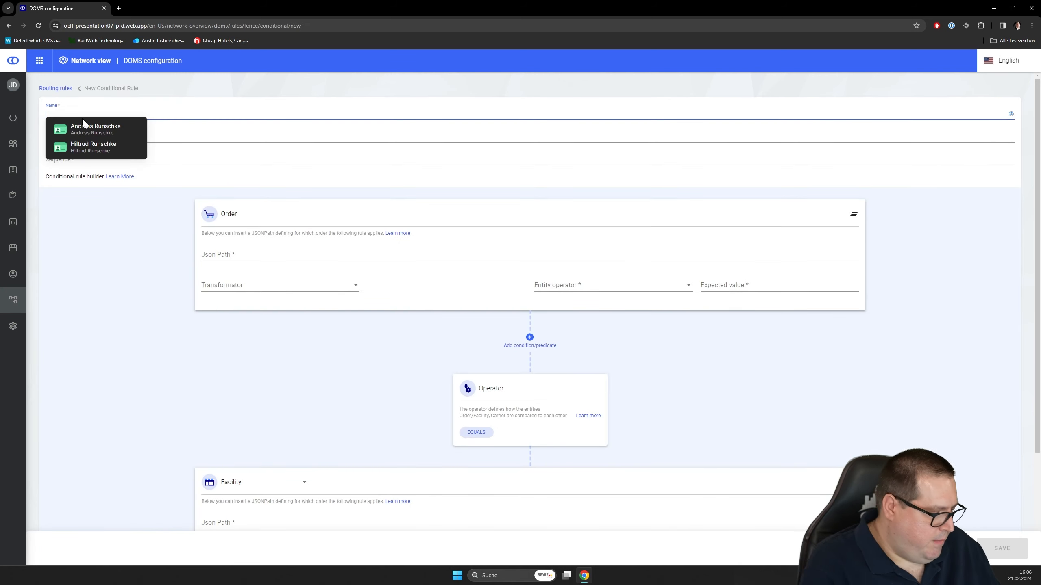
text(USA D)
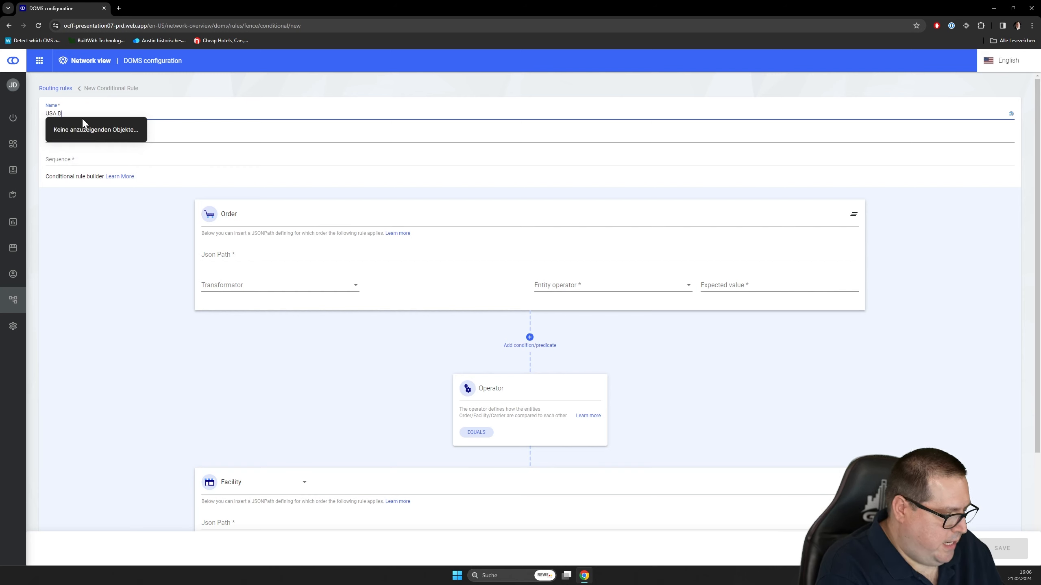
text(istribution)
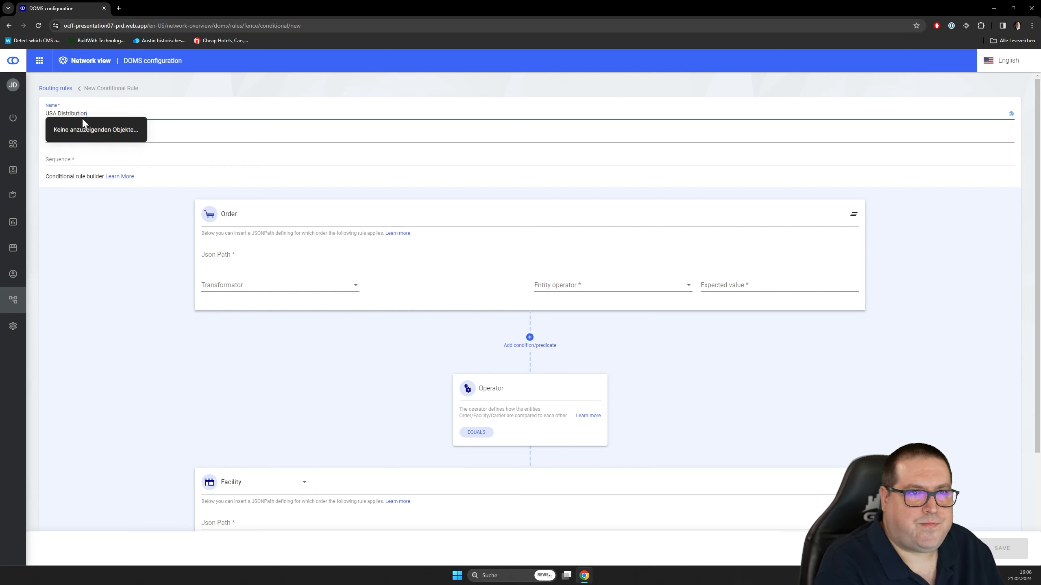
click(100, 160)
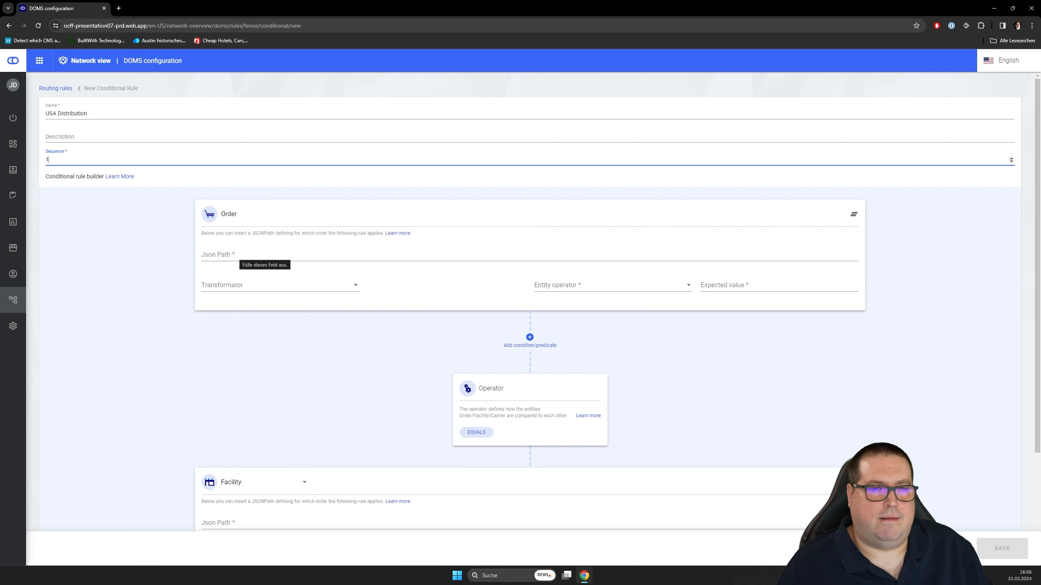
- Enter $.consumer.addresses[0].country as the JSON path of the USA Distribution rule's Order condition
click(240, 255)
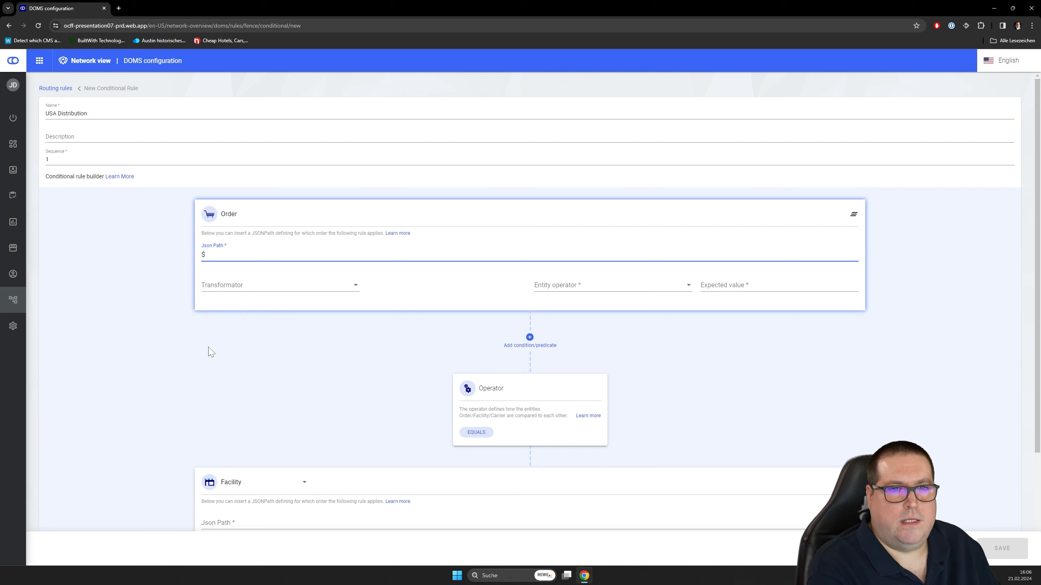
text($.c)
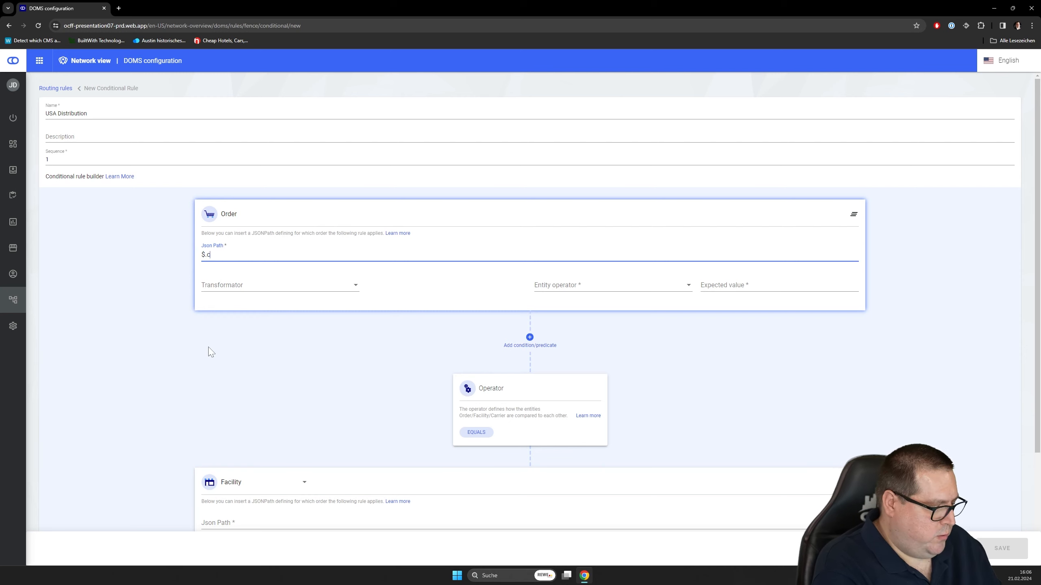
text(onsumer.a)
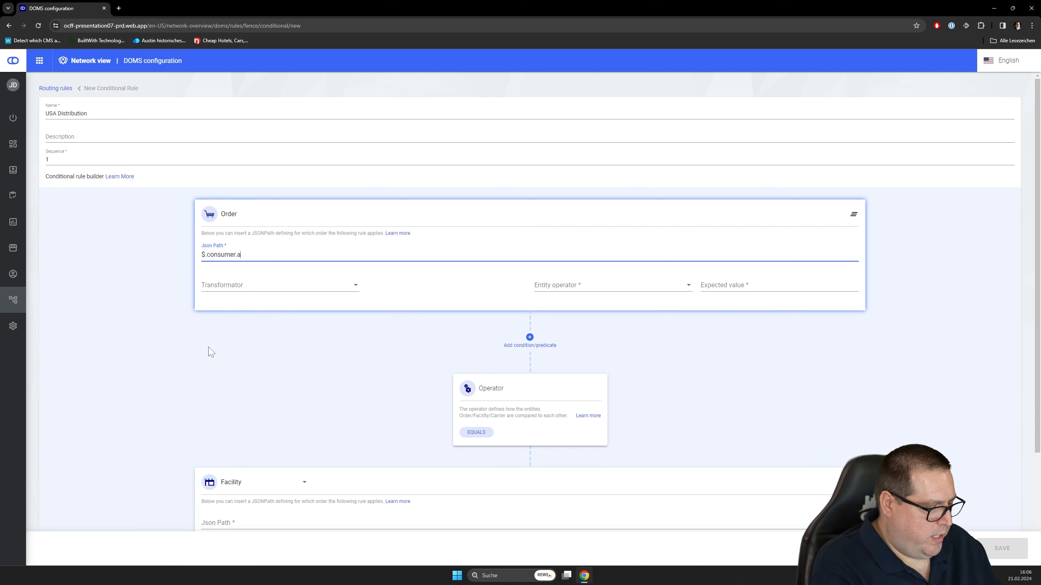
text(ddresses[0)
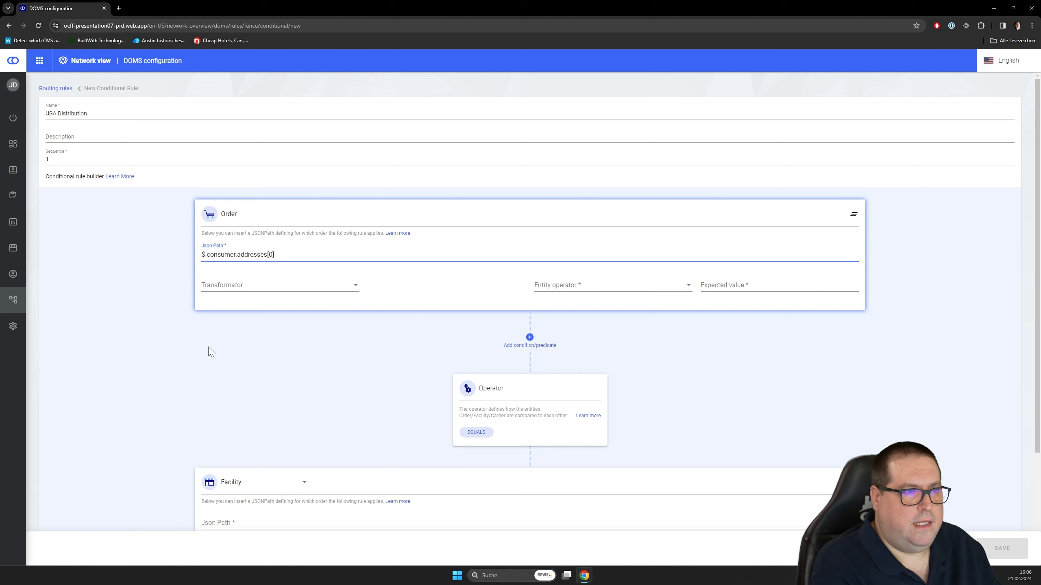
text(].country)
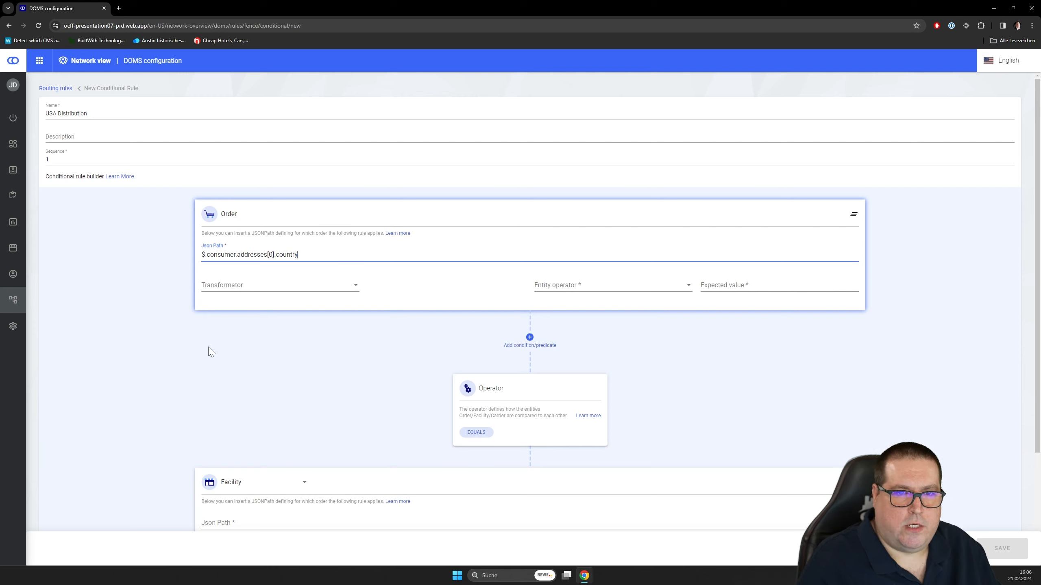
- Set the Order condition's entity operator to Value equals with US as the expected value
click(585, 286)
scroll(584, 334, down, 1)
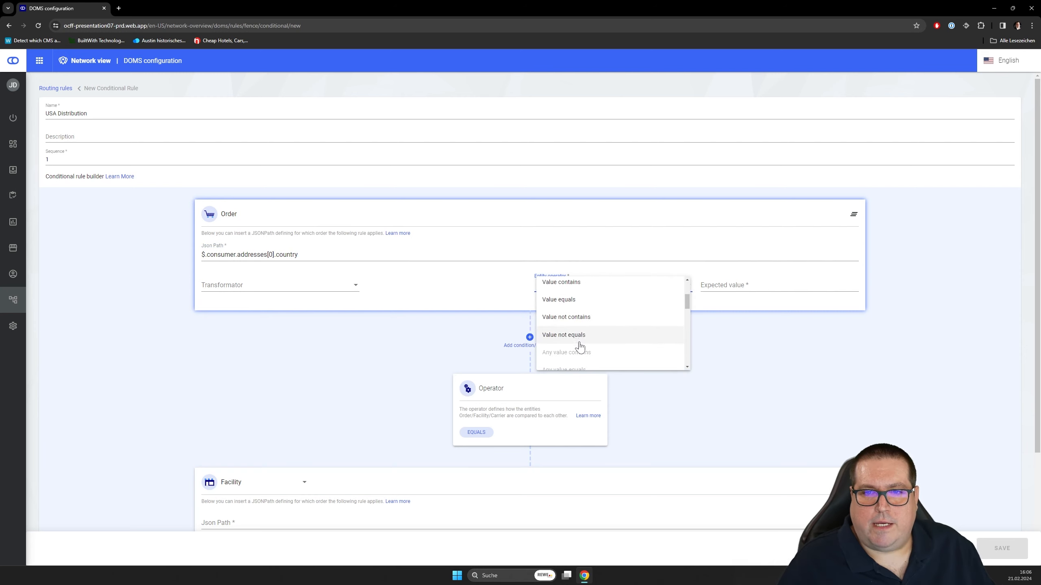
click(569, 301)
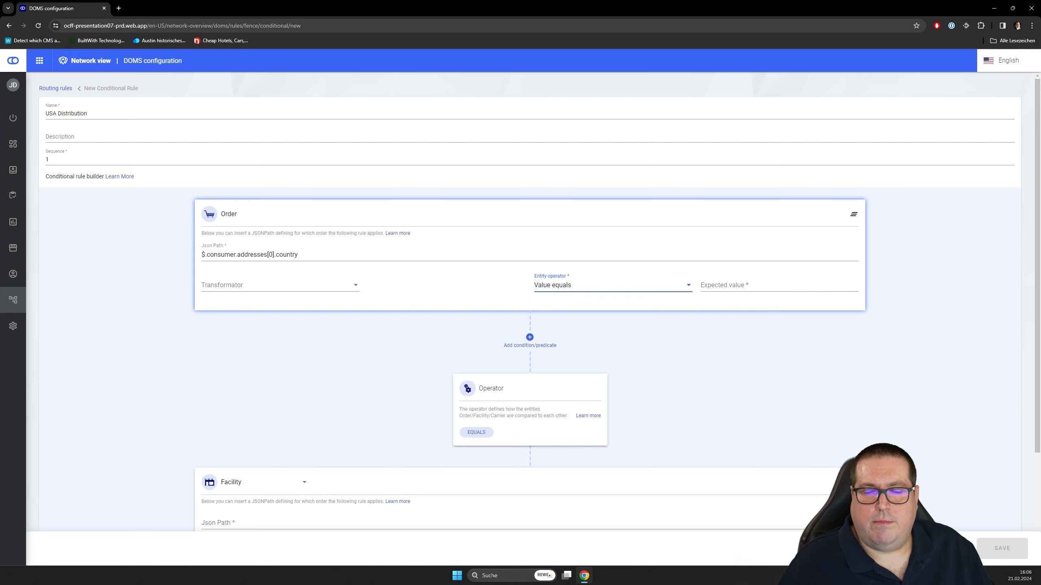
click(721, 286)
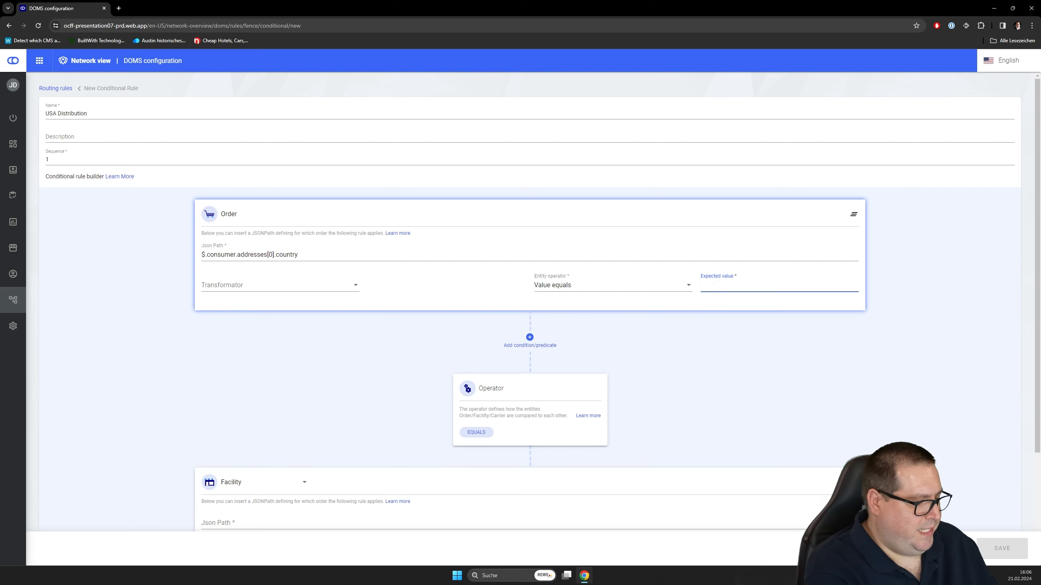
text(US)
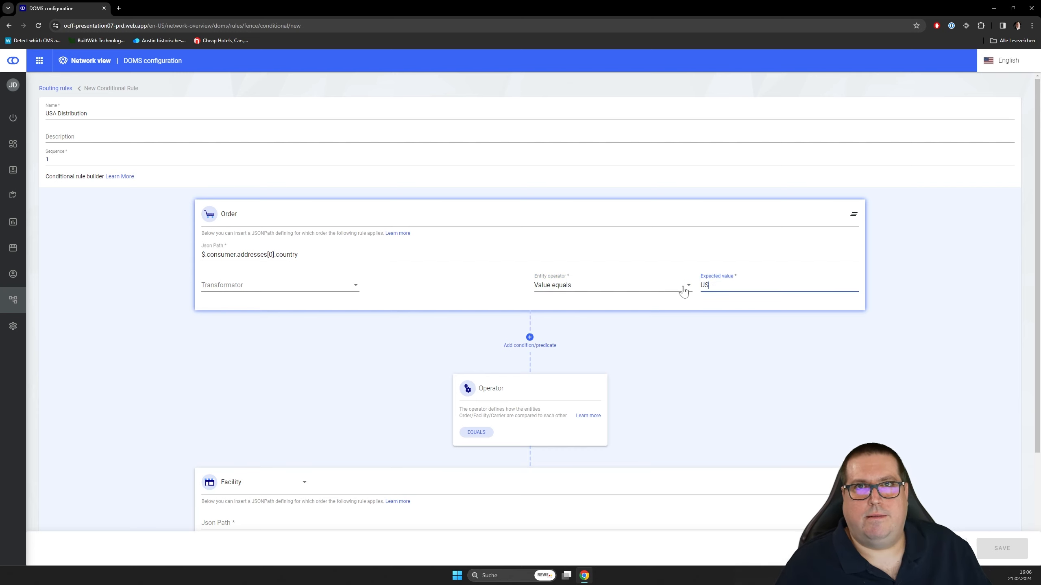
- Enter $.address.country as the JSON path of the USA Distribution rule's Facility condition
scroll(324, 360, down, 3)
click(237, 404)
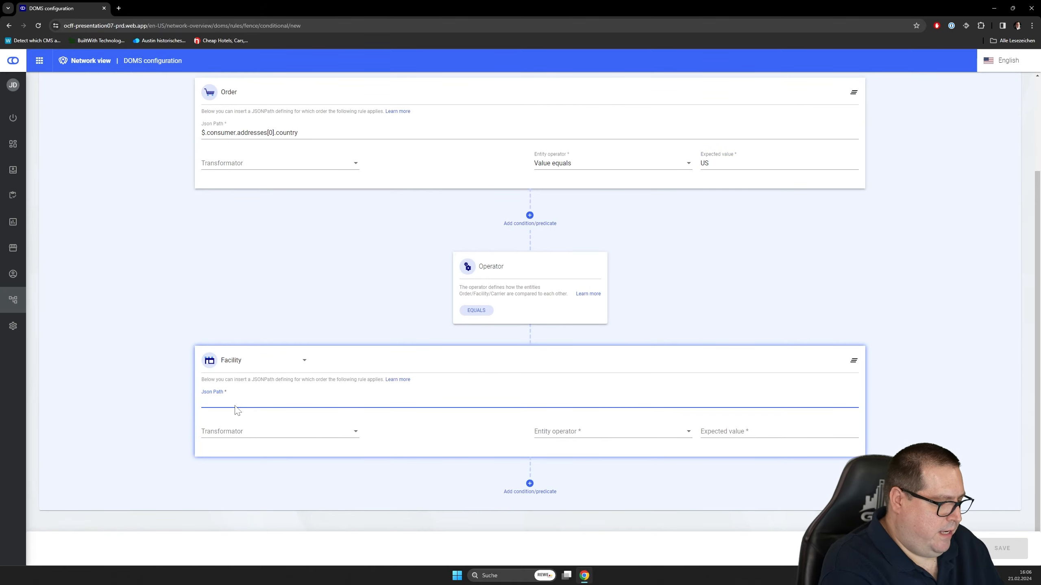
text($)
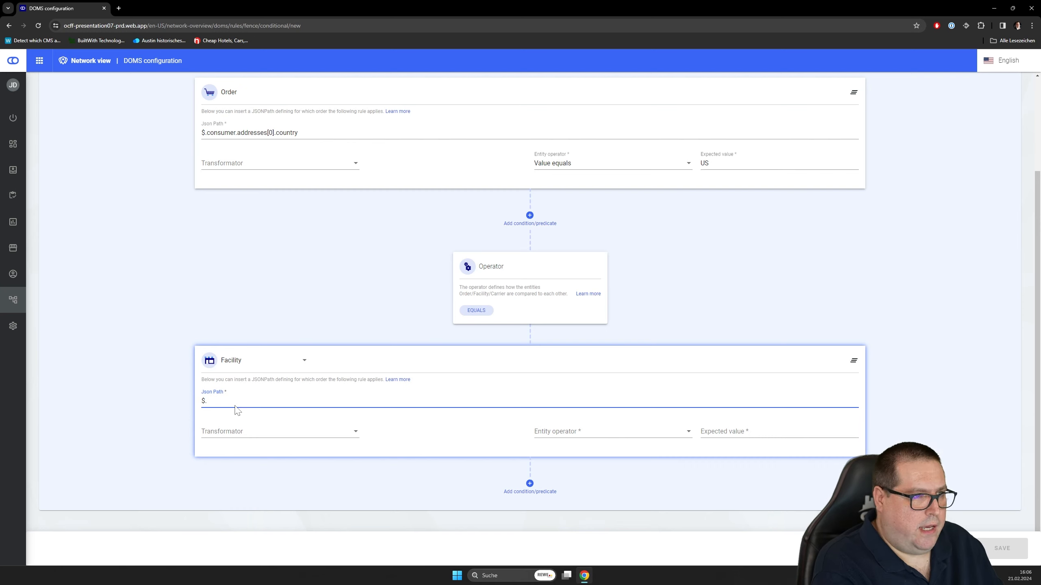
text(.address)
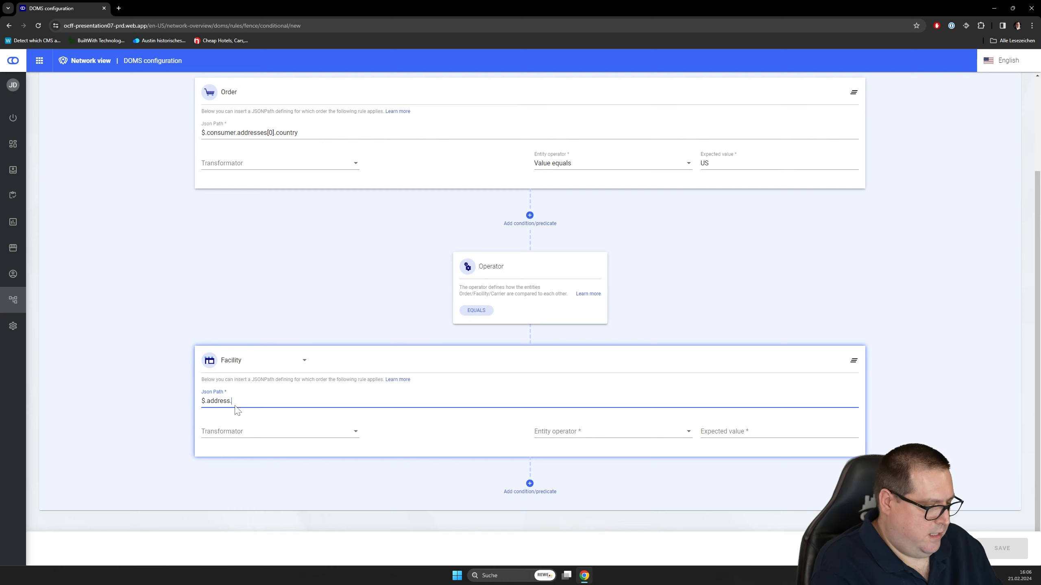
text(.country)
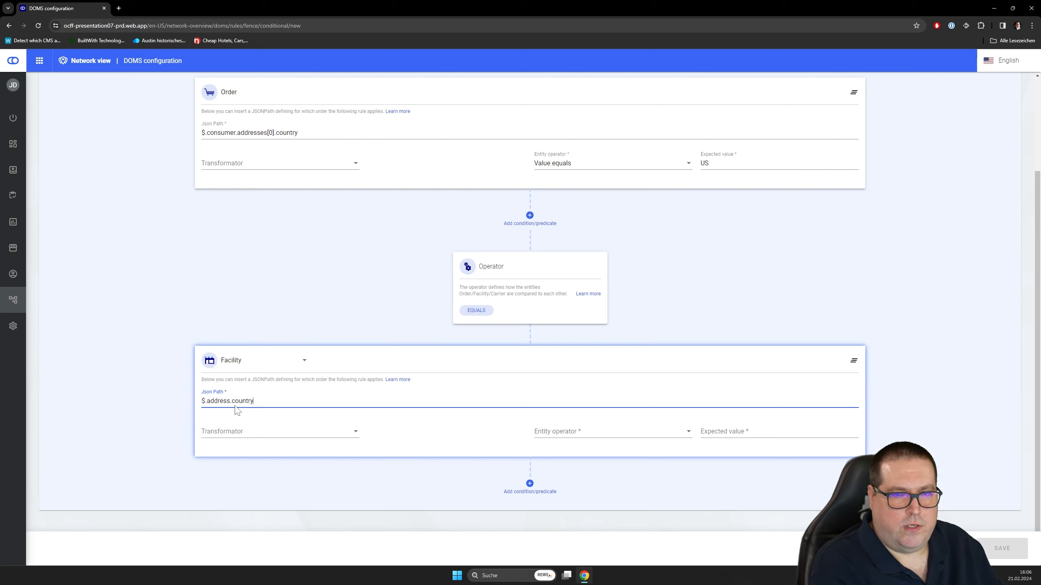
- Set the Facility condition's entity operator to Value equals with US as the expected value
click(575, 435)
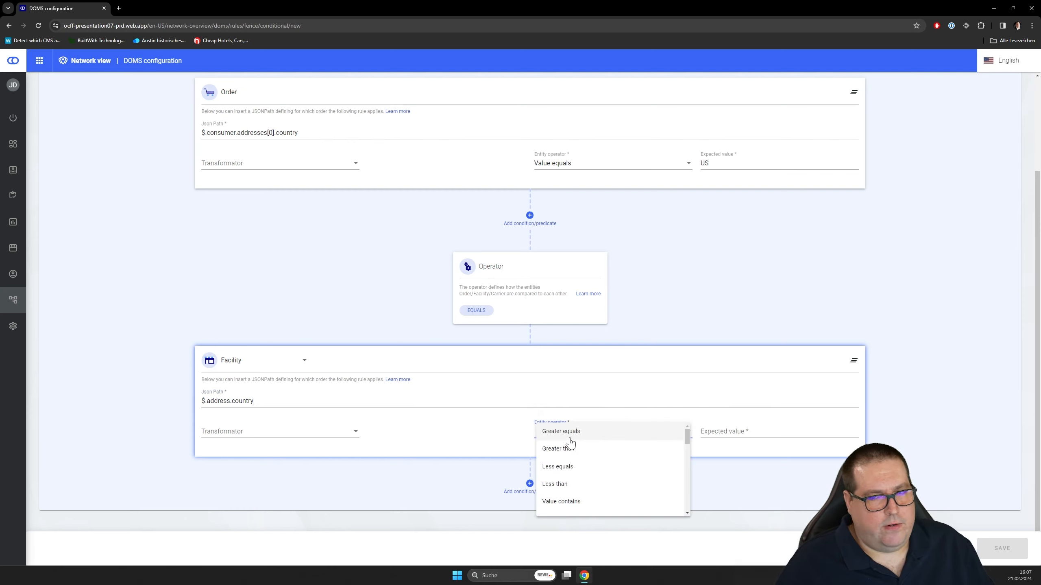
scroll(585, 456, down, 1)
click(571, 484)
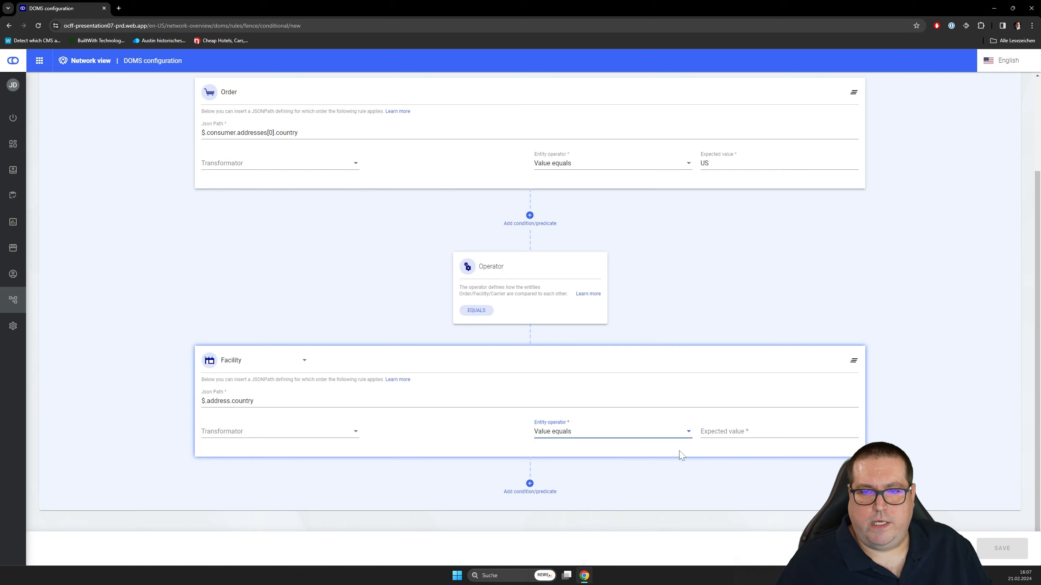
click(736, 432)
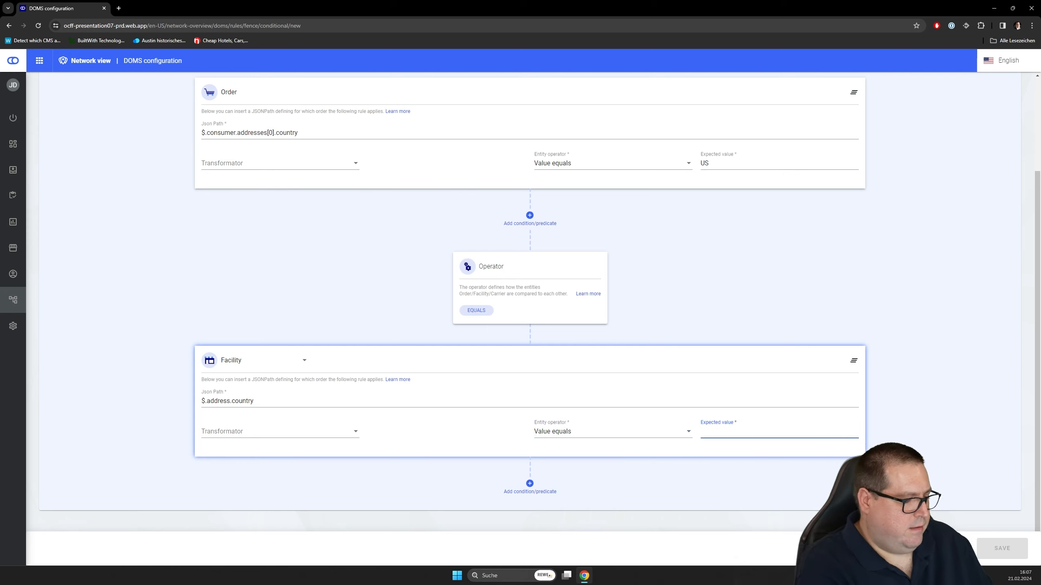
text(US)
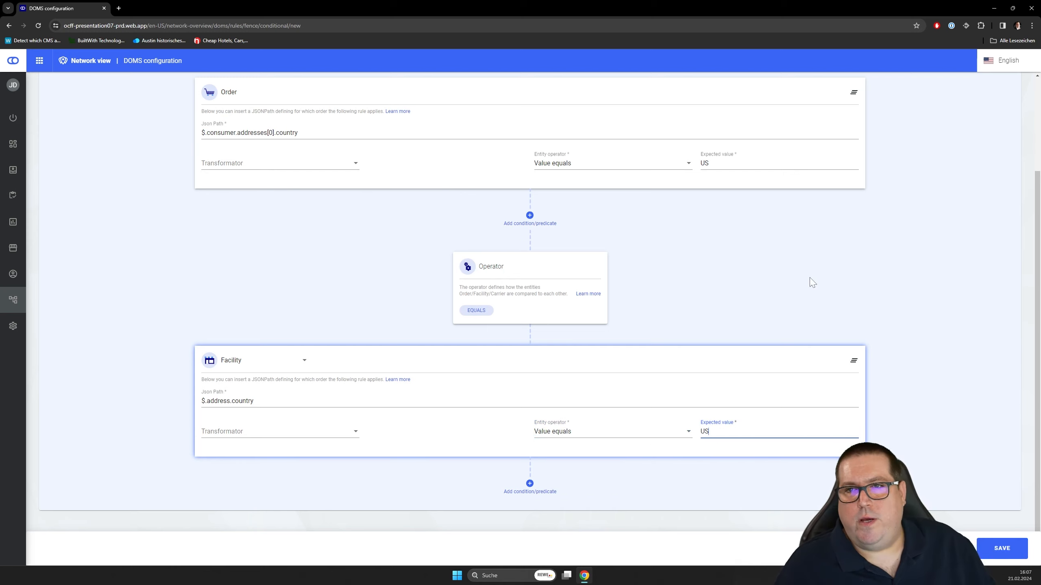
- Review the Order and Facility conditions and save the USA Distribution rule
click(847, 296)
scroll(839, 296, up, 2)
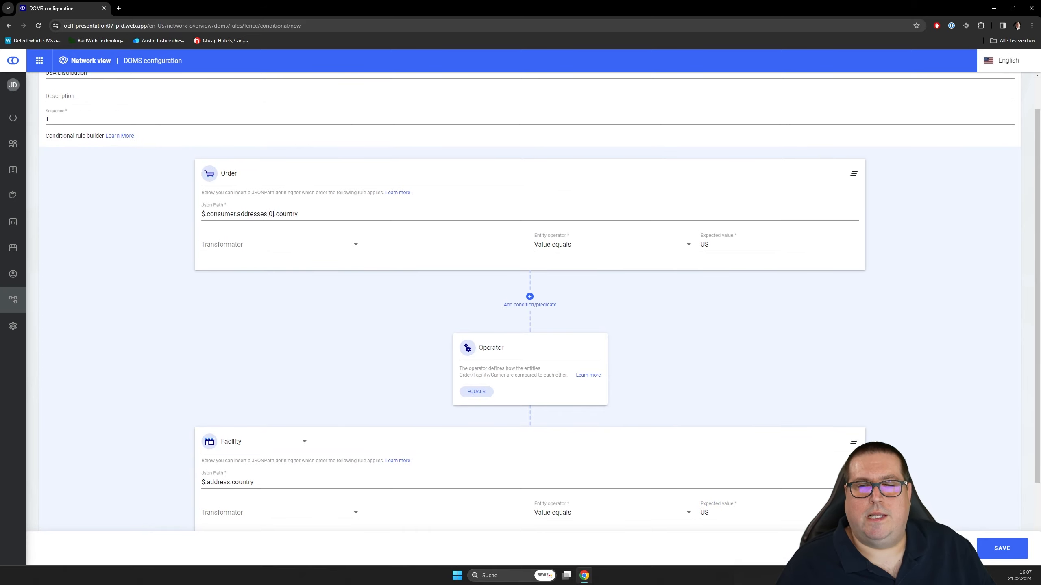
scroll(734, 293, down, 1)
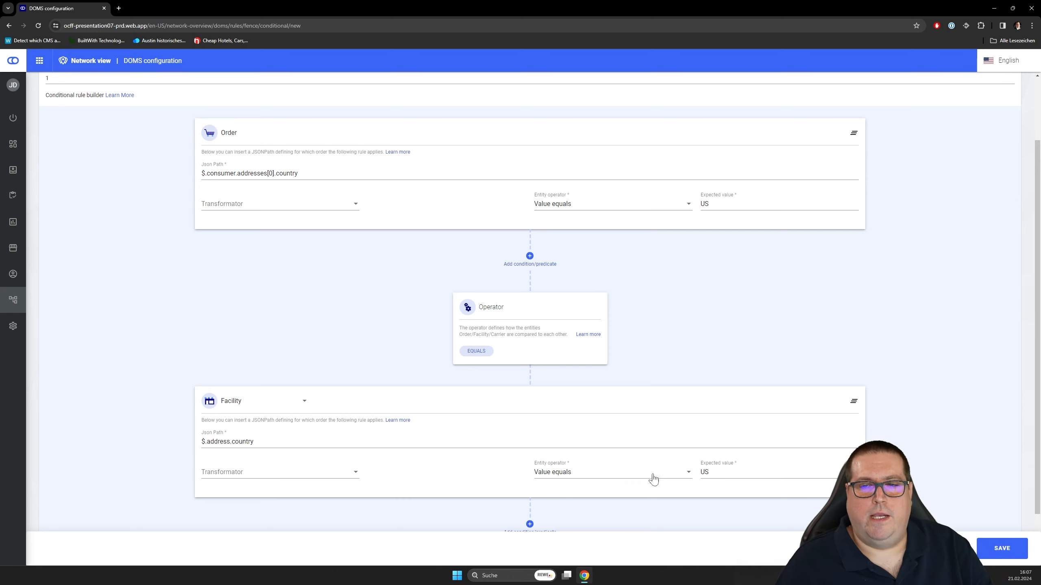
click(1001, 550)
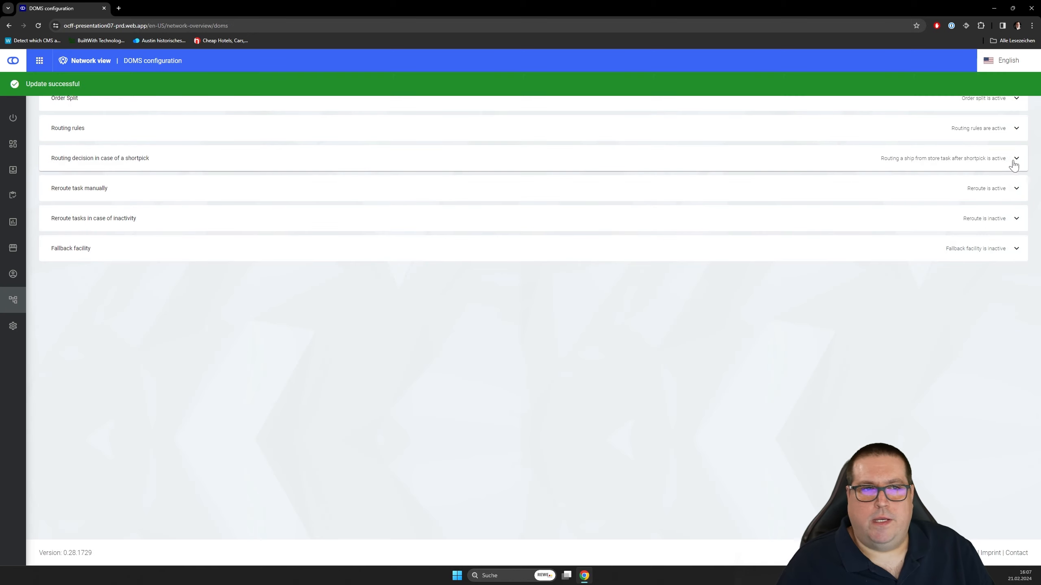
- Expand the routing rules and start a new comparison rule from the DOMS toolkit, created as a fence
click(1016, 129)
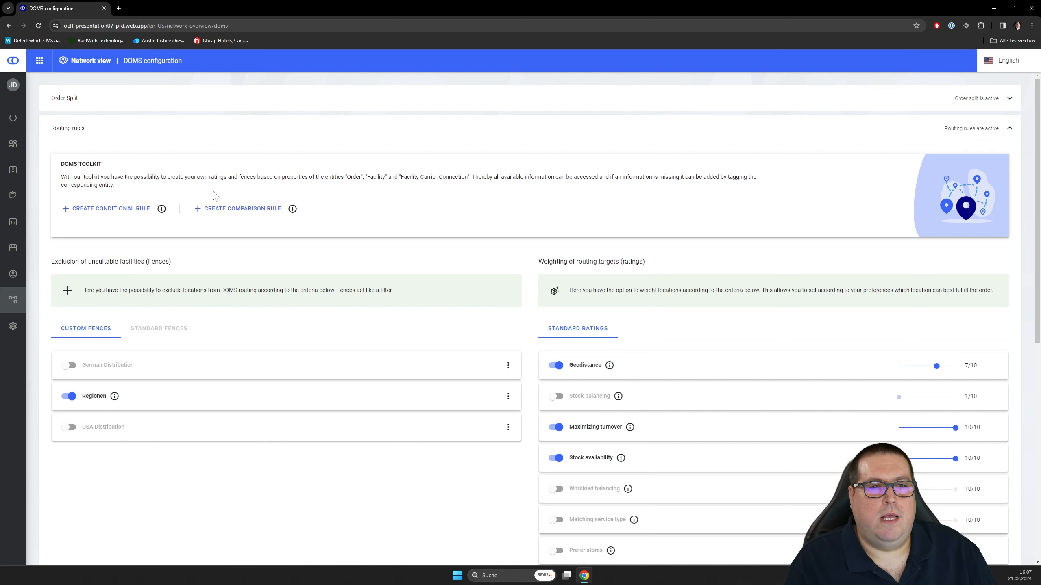
click(228, 212)
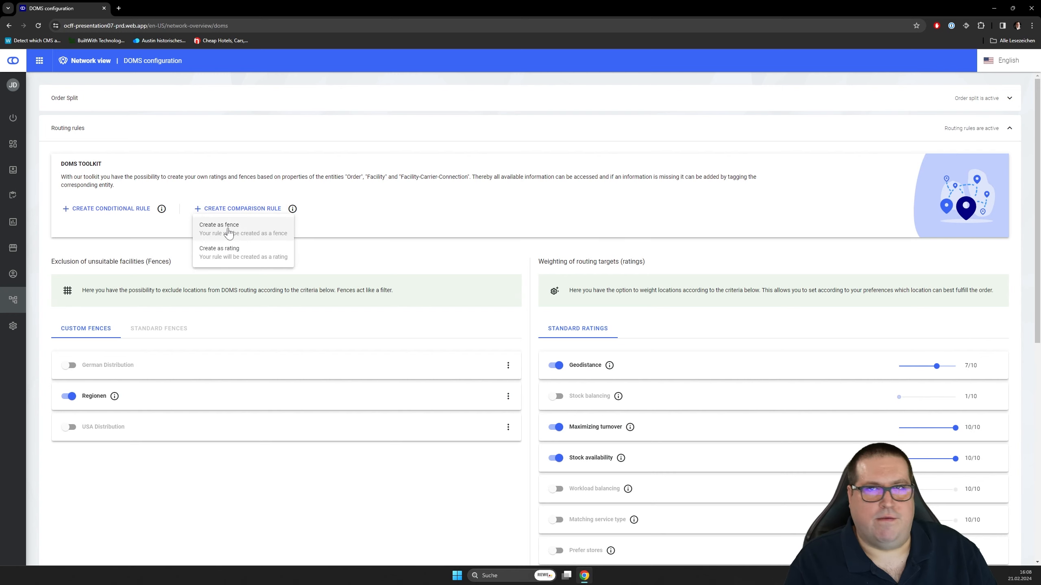
click(228, 229)
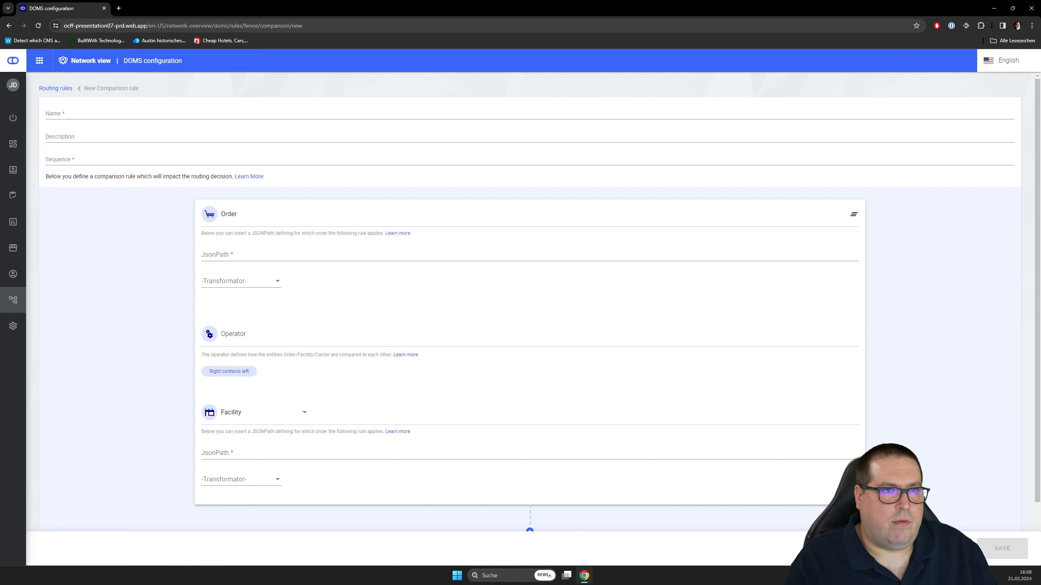
- Name the new comparison rule "Country Distribution" and set its sequence to 1
click(87, 115)
text(Countr)
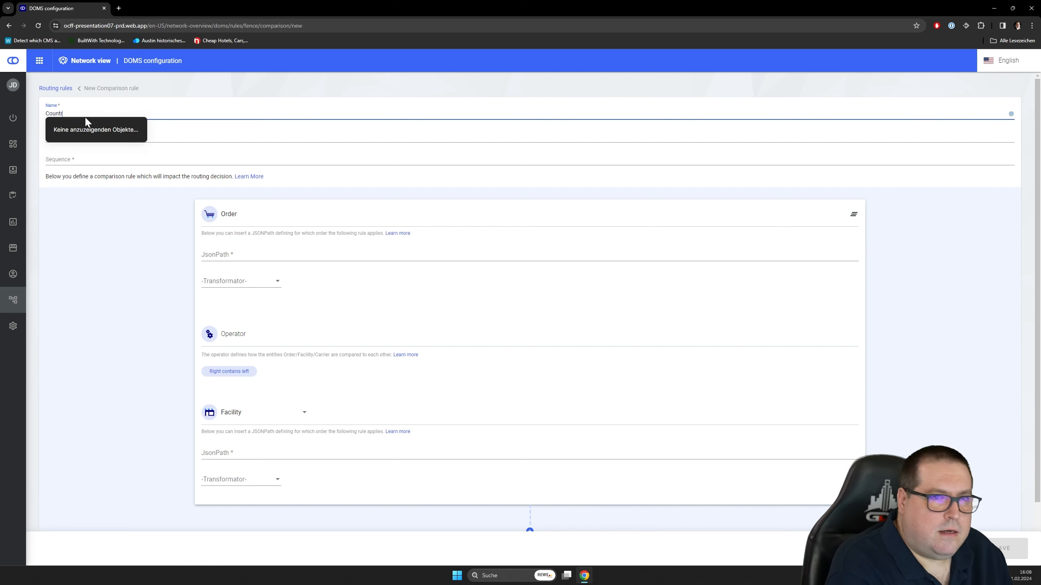
text(y Dist)
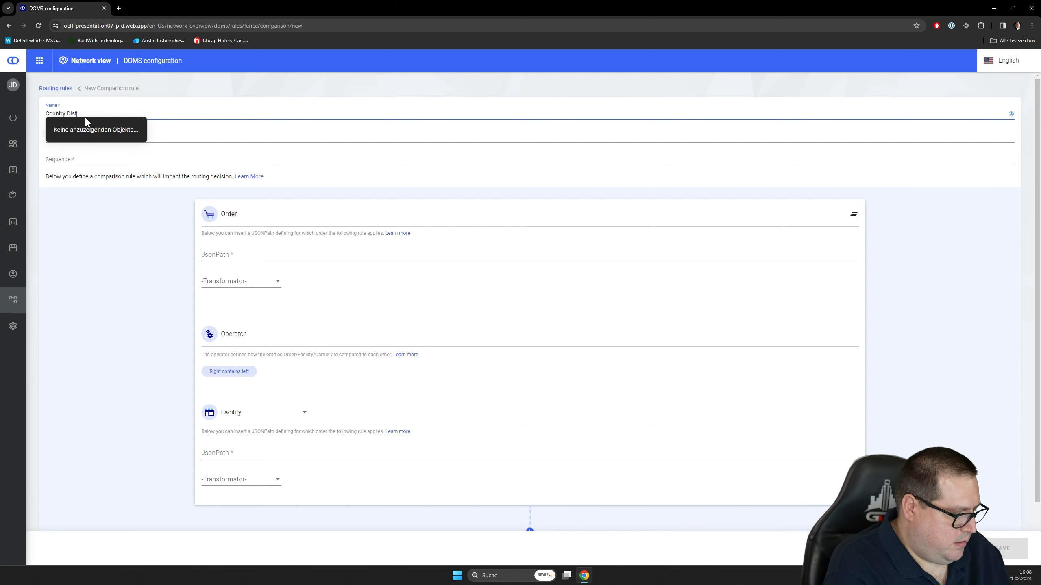
text(ribution)
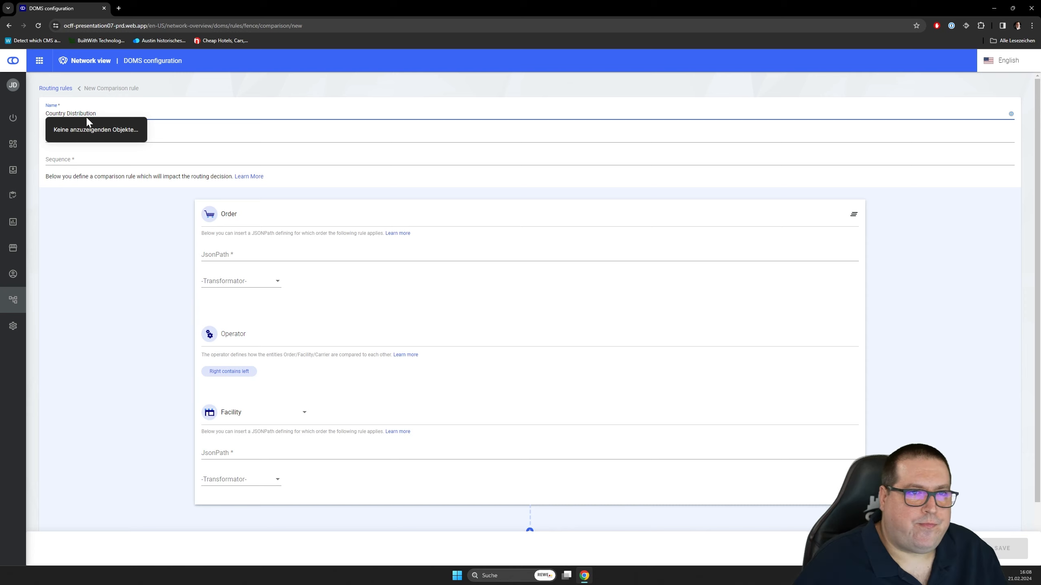
click(82, 253)
click(72, 160)
text(1)
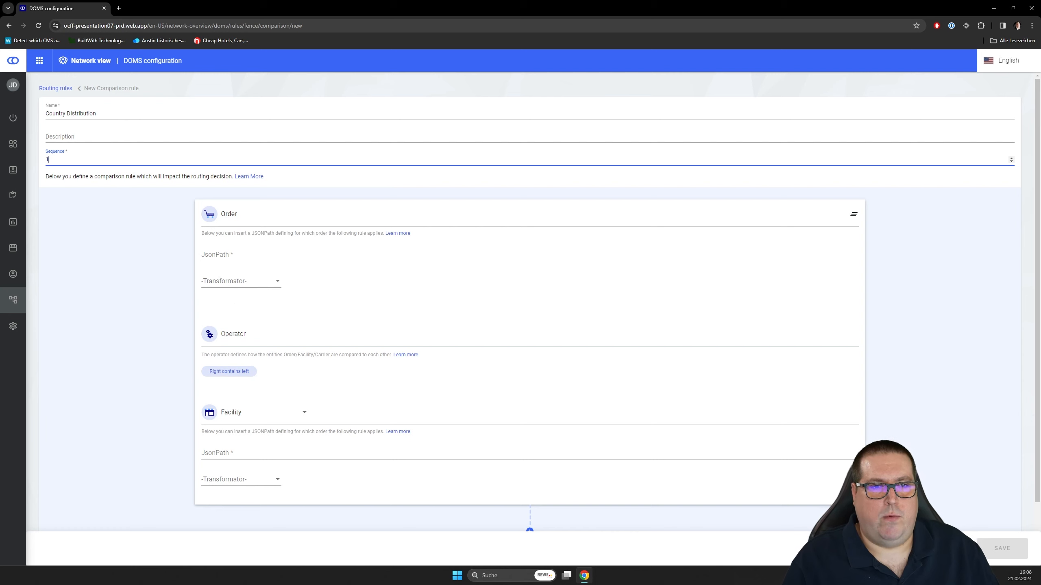
- Enter $.consumer.addresses[0].country as the Order JSON path of the Country Distribution comparison rule
click(237, 259)
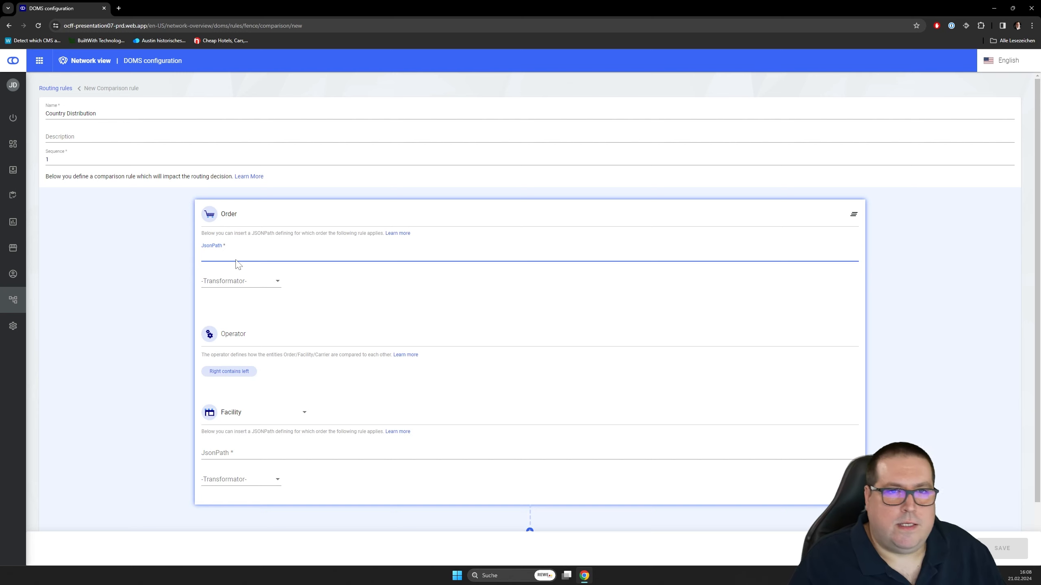
text($)
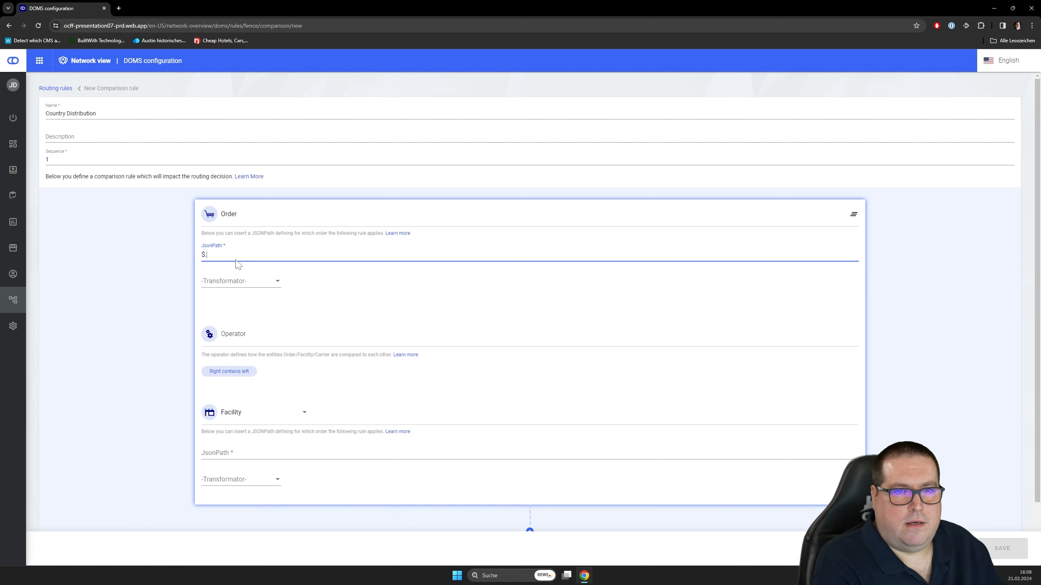
text(.c)
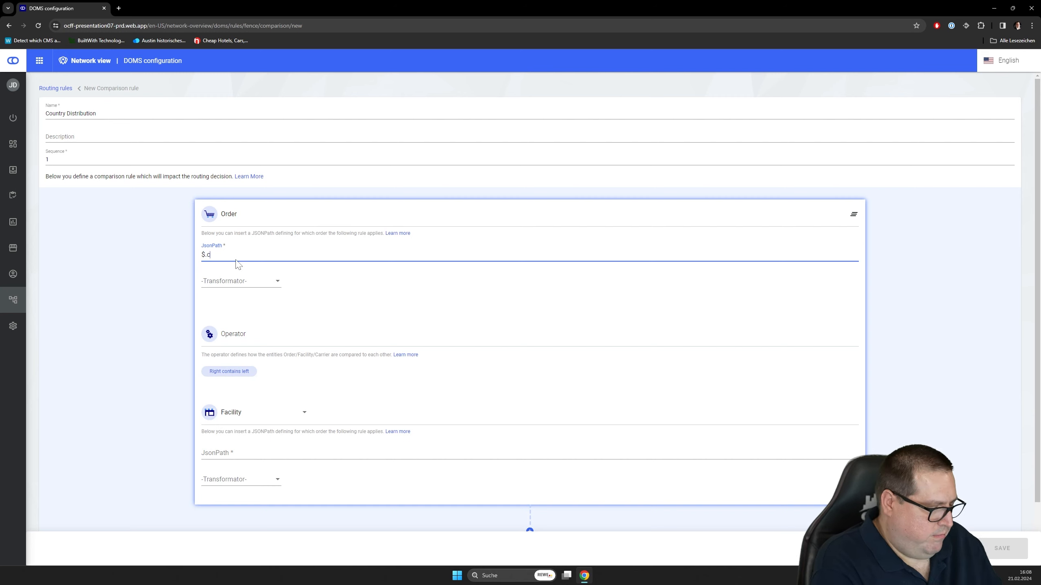
text(onsumer)
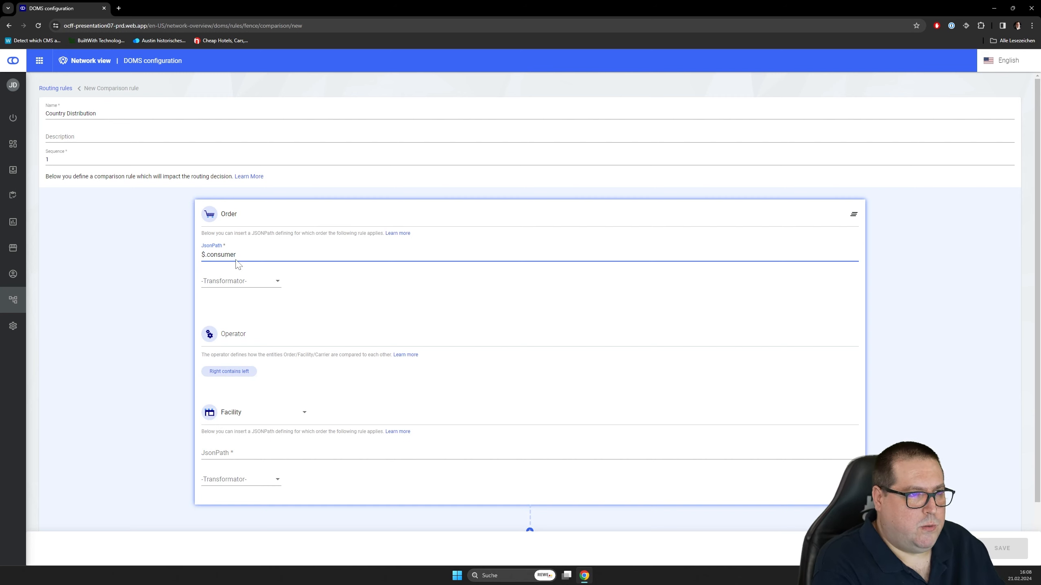
text(.addresses)
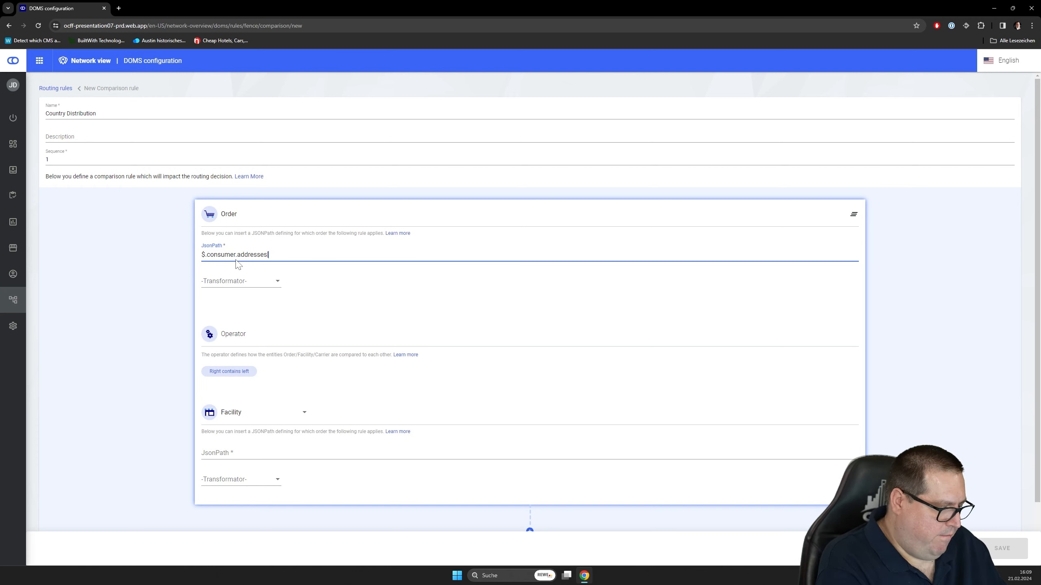
text([0])
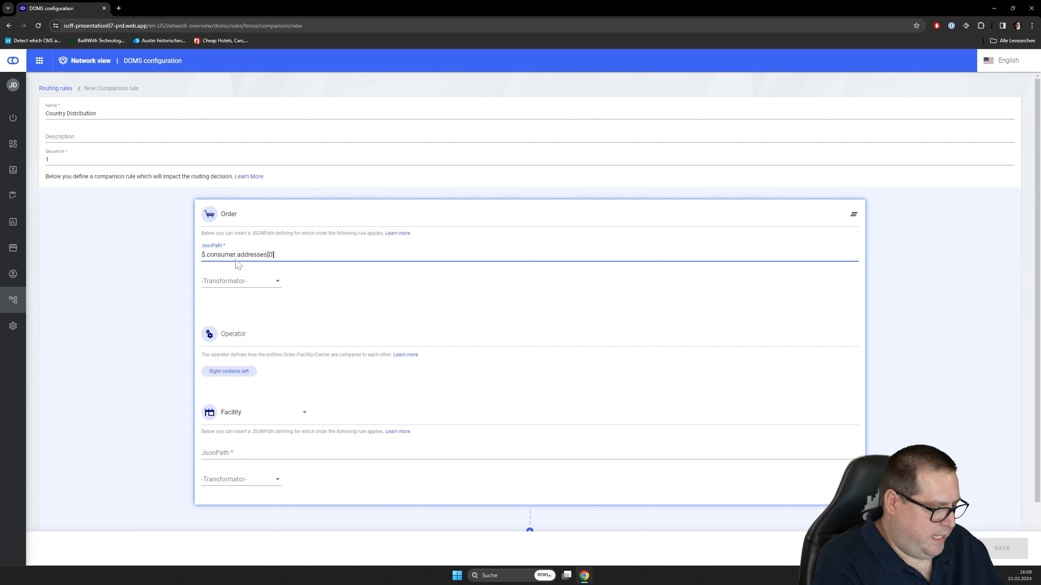
text(.country)
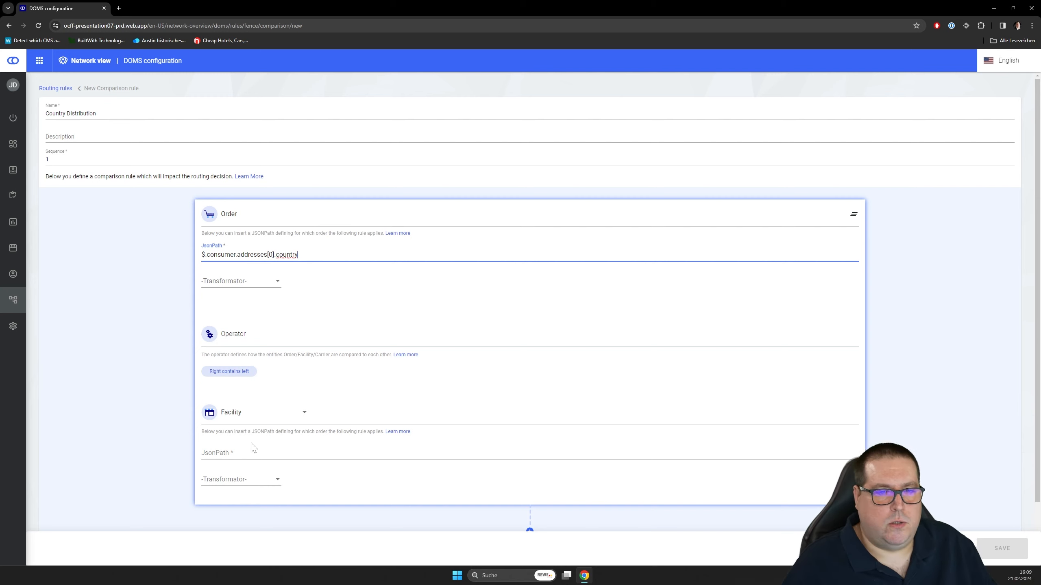
- Enter $.address.country as the Facility JSON path of the Country Distribution comparison rule
click(227, 450)
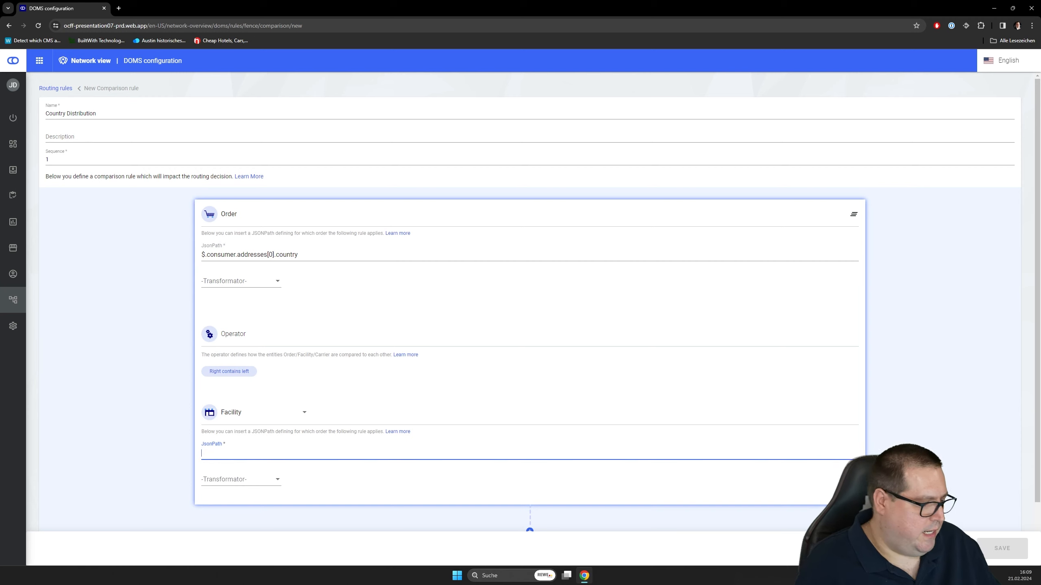
text($)
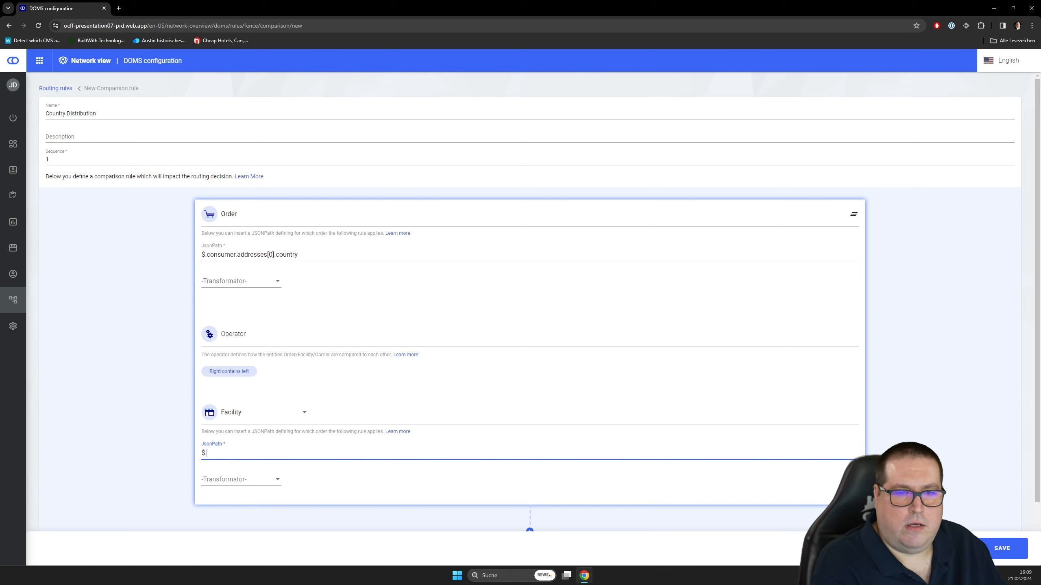
text(.add)
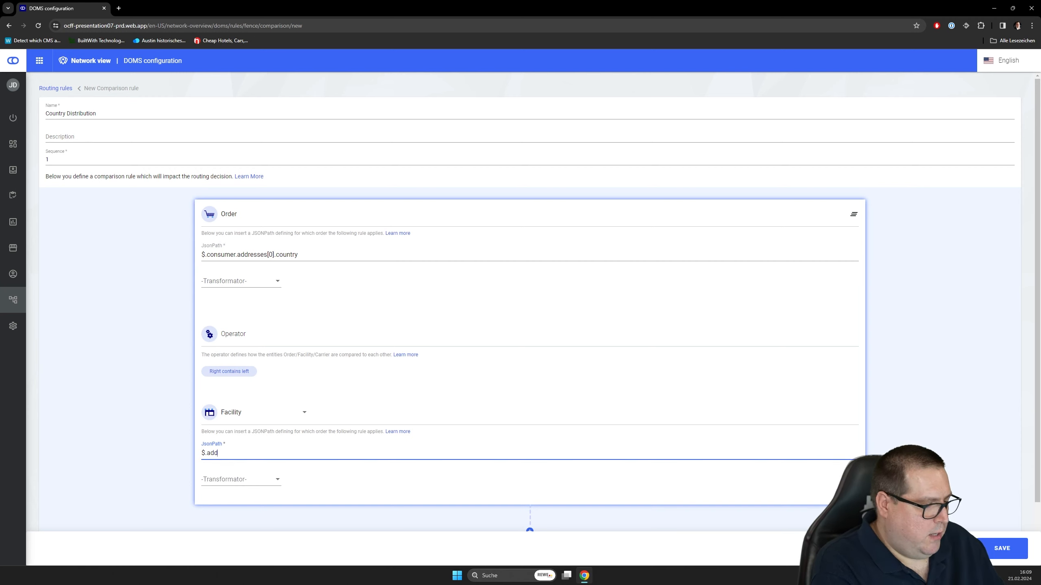
text(ress.co)
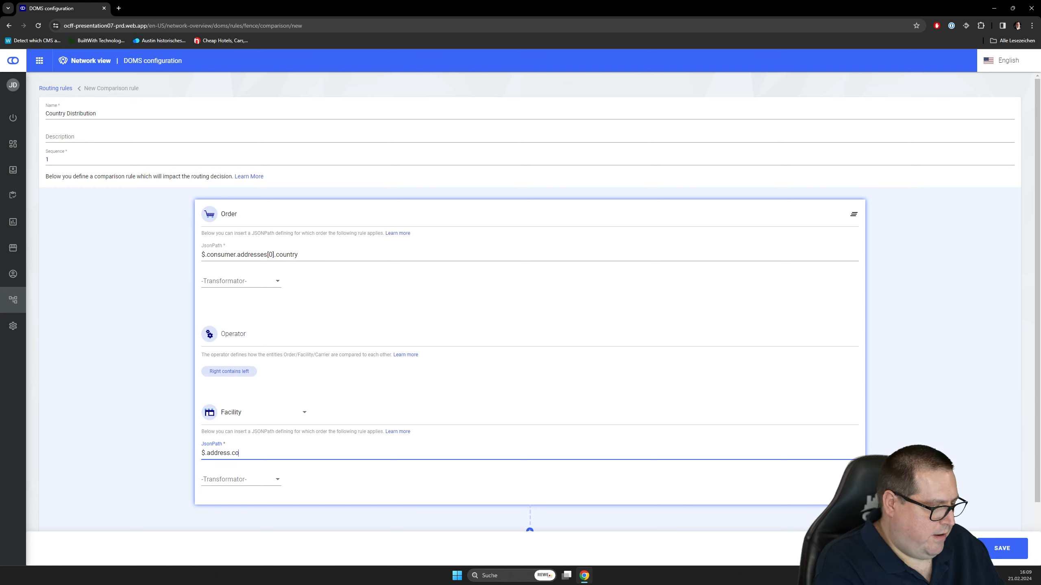
text(untry)
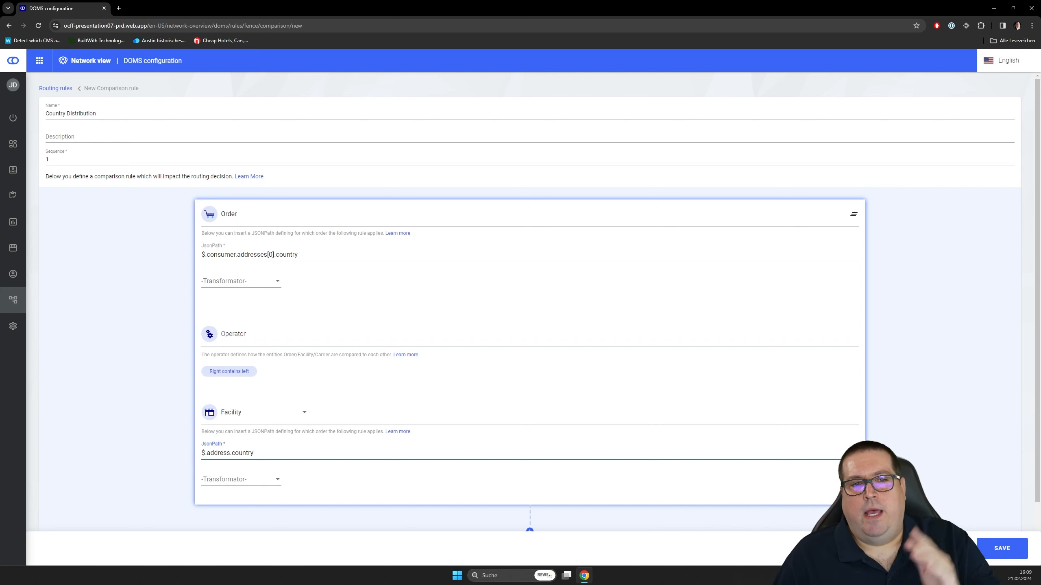
triple_click(303, 254)
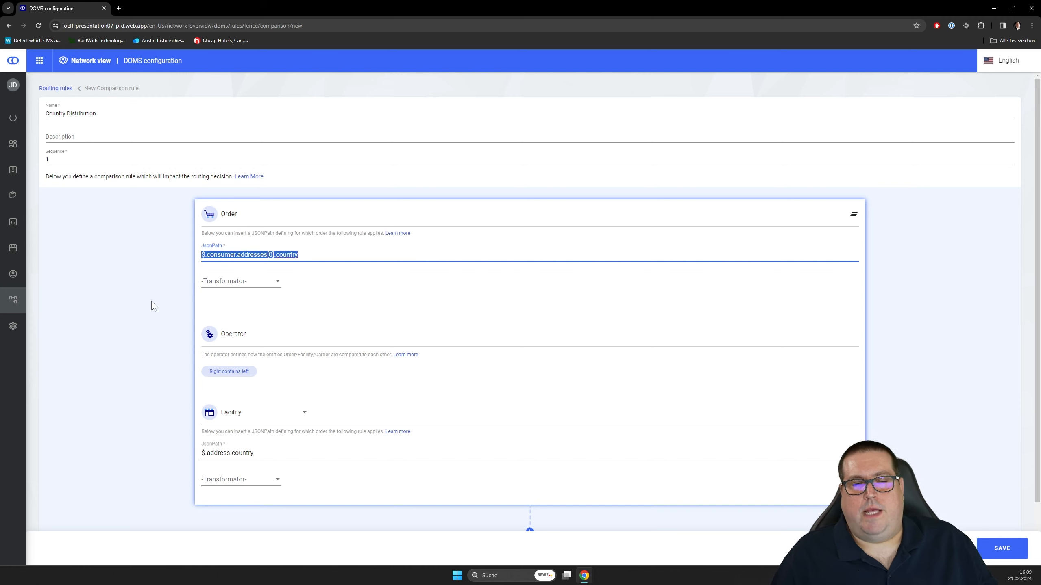
click(364, 255)
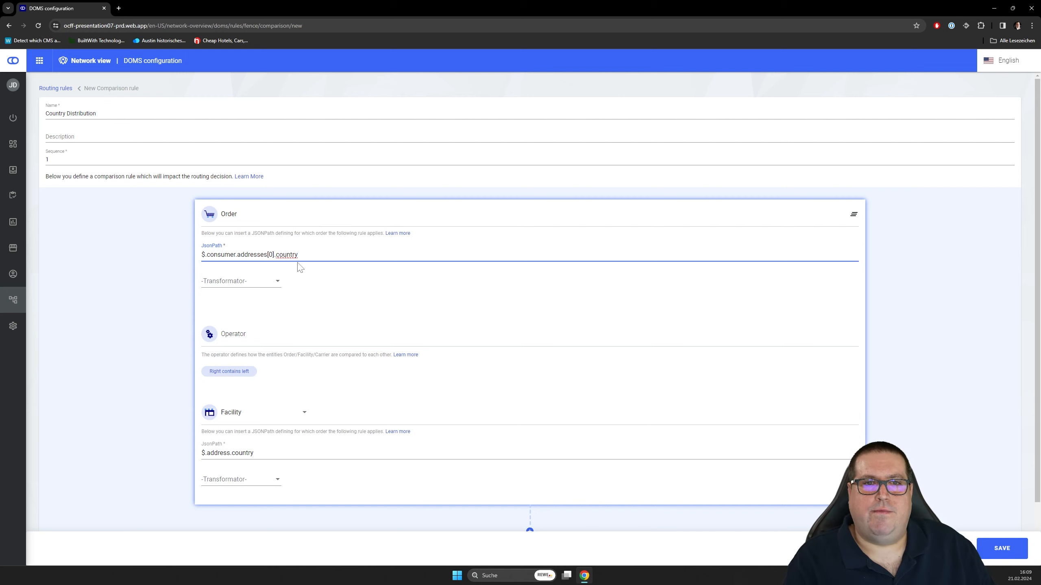
click(255, 454)
drag(254, 453, 169, 478)
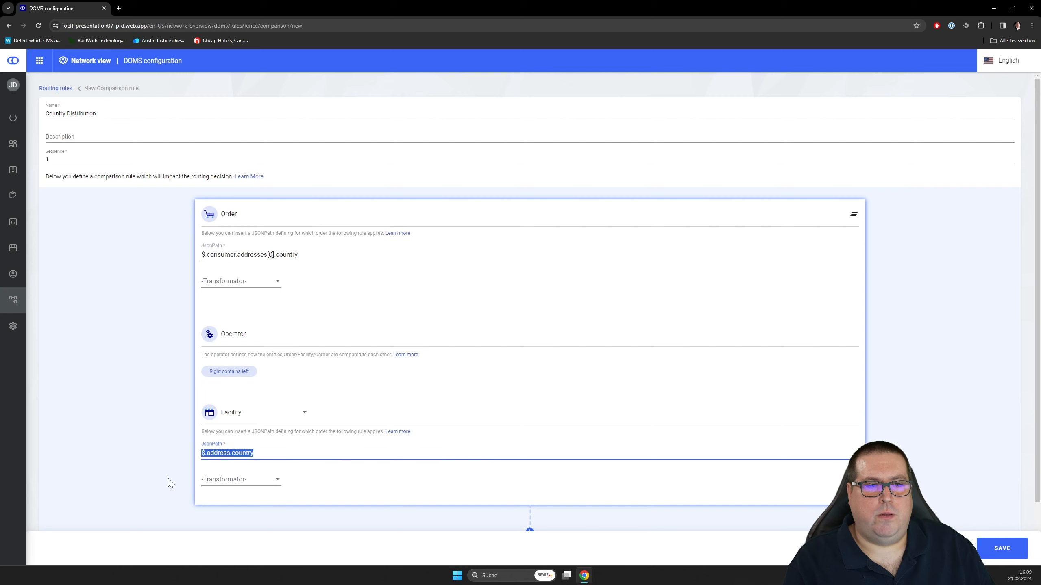
click(259, 453)
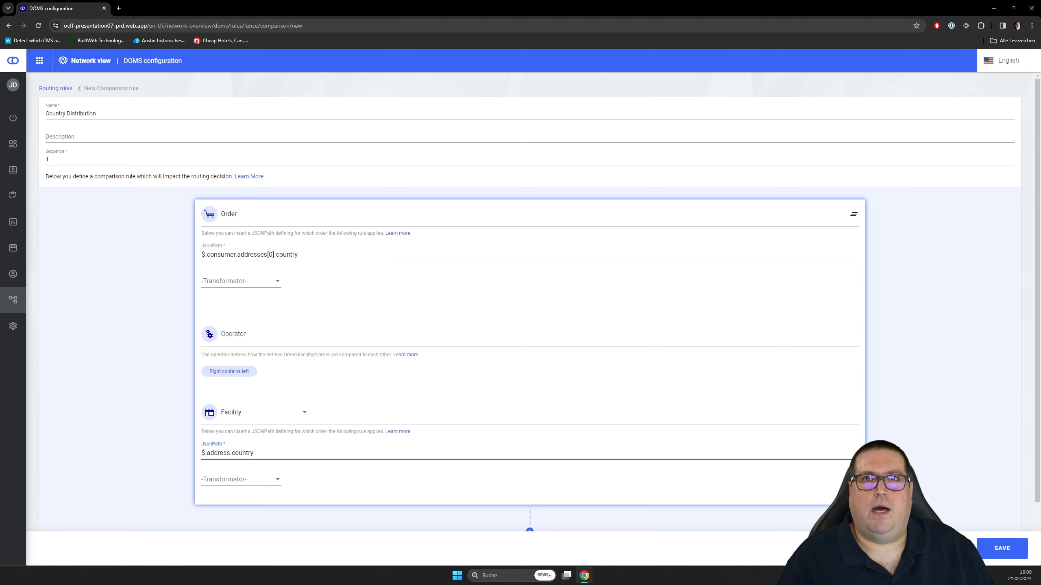
- Save the Country Distribution comparison rule and expand the routing rules to show the custom fences
click(1004, 550)
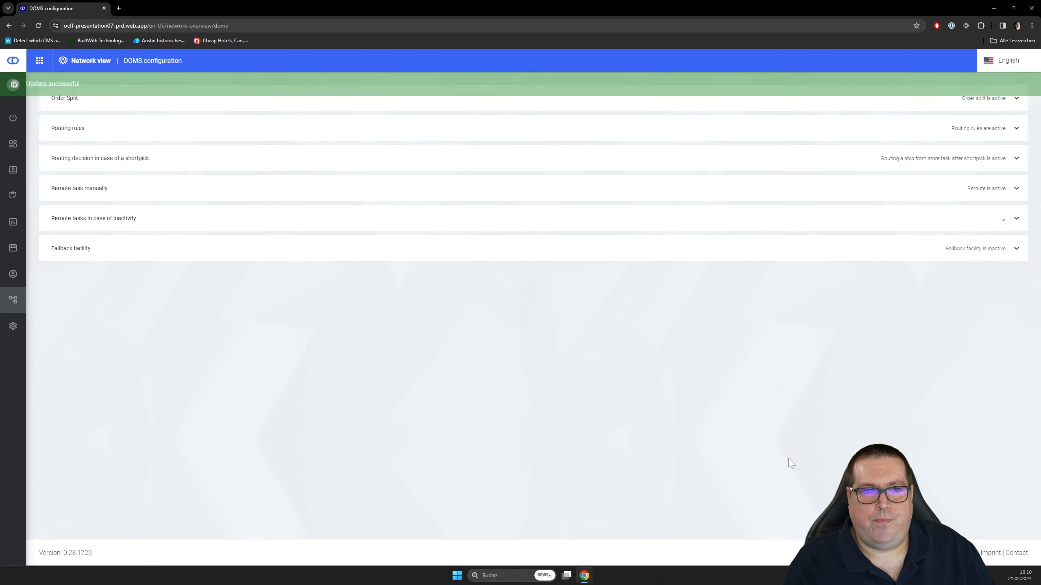
click(1016, 129)
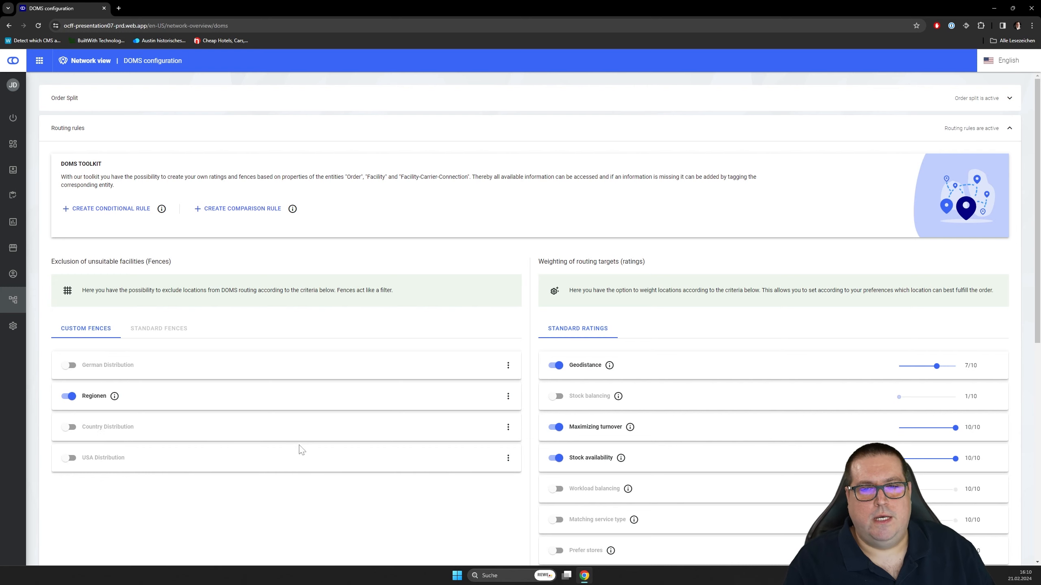
- Switch the German Distribution and USA Distribution custom fences on and back off again
click(68, 367)
click(68, 458)
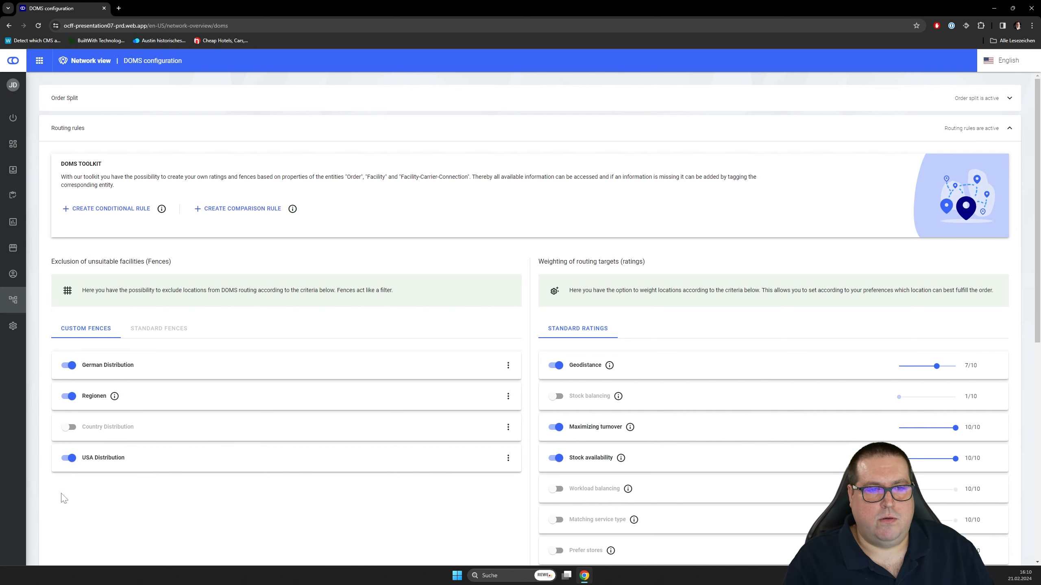
click(69, 458)
click(69, 365)
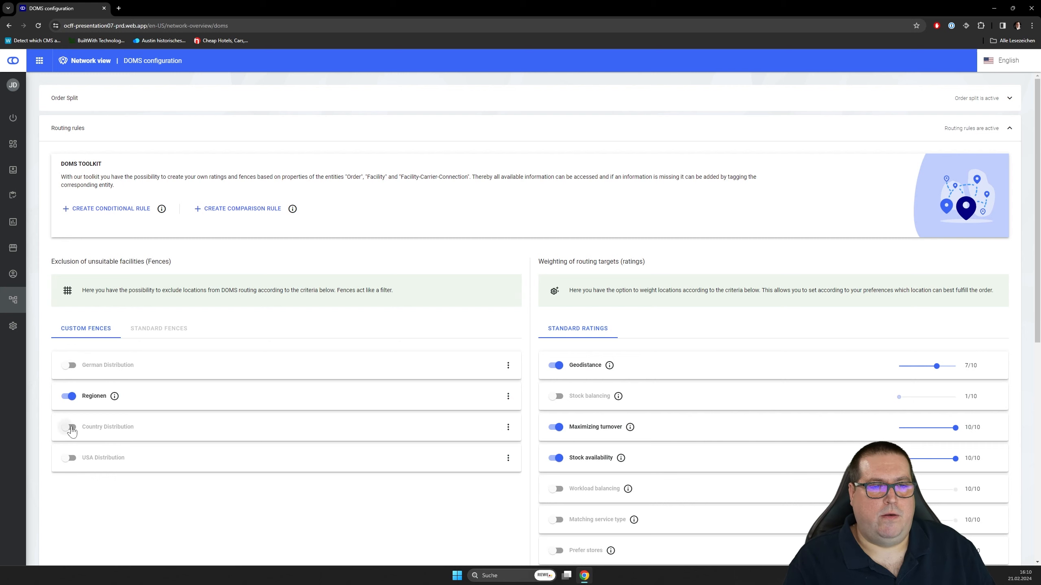
- Activate the Country Distribution custom fence
click(69, 428)
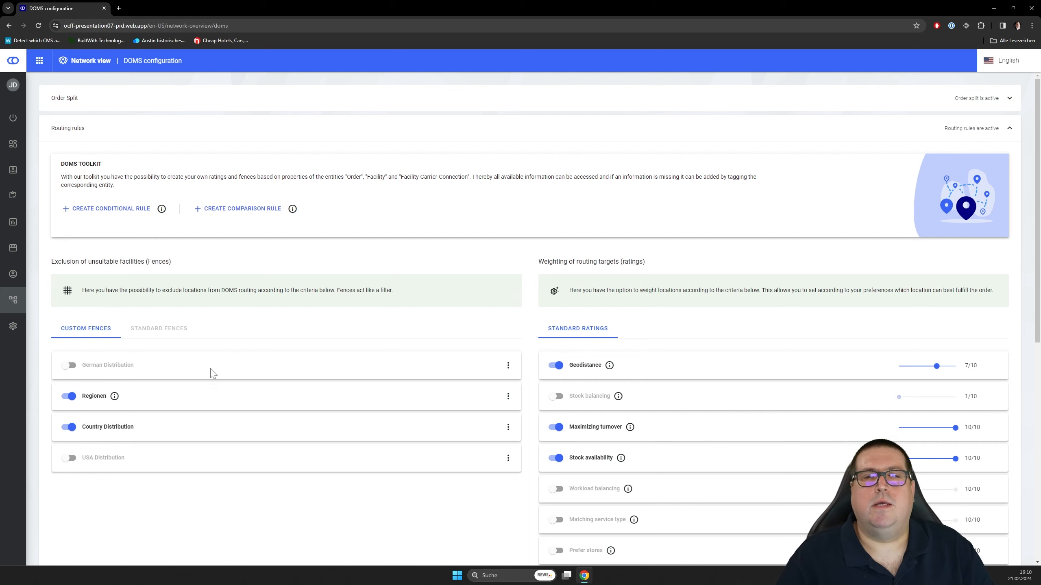